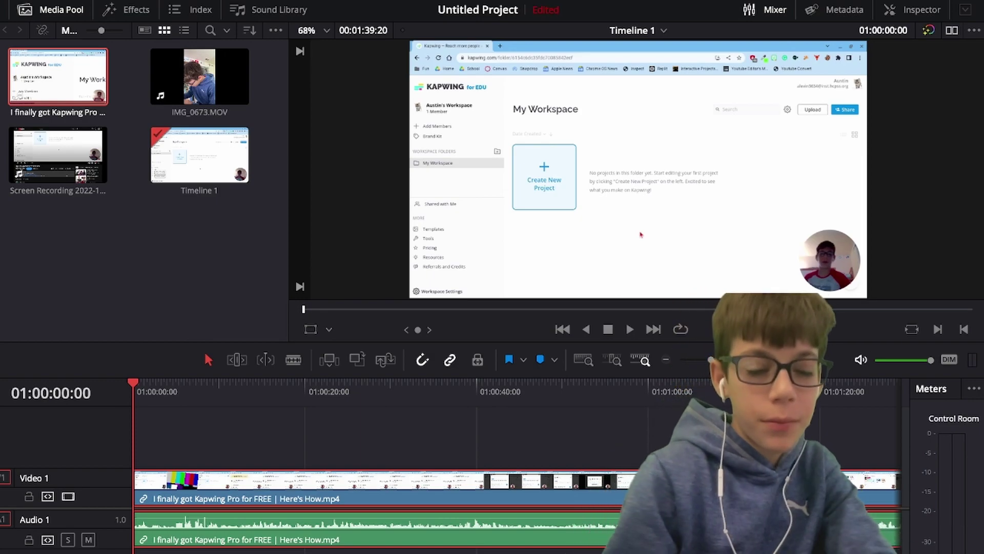
Play the opening of the timeline, enlarge the audio track, and raise the clip's volume to 6.65 dB
{"action": "mouse_move", "coordinate": [133, 382]}
{"action": "left_mouse_down"}
{"action": "mouse_move", "coordinate": [255, 382]}
{"action": "mouse_move", "coordinate": [132, 382]}
{"action": "left_mouse_up"}
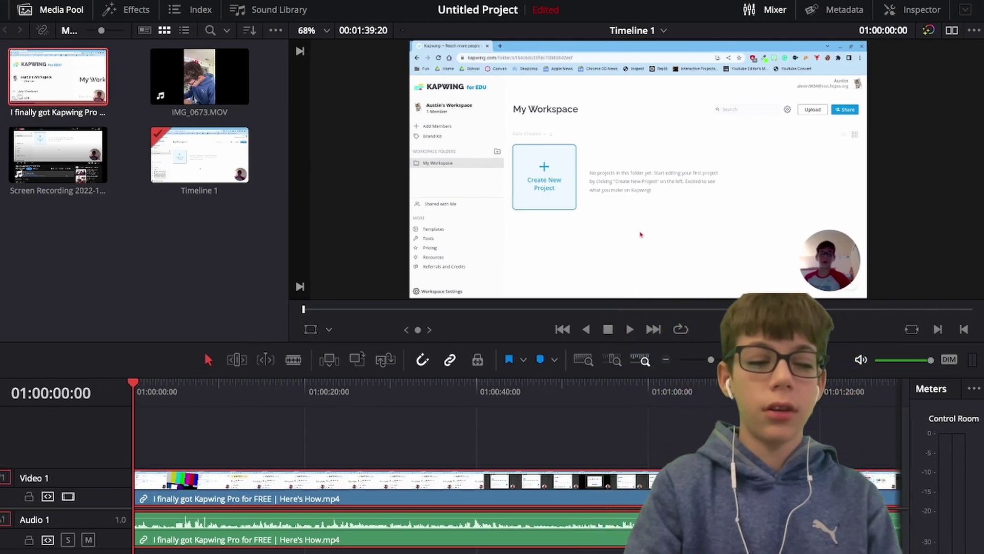
{"action": "mouse_move", "coordinate": [133, 383]}
{"action": "left_mouse_down"}
{"action": "mouse_move", "coordinate": [650, 383]}
{"action": "mouse_move", "coordinate": [132, 384]}
{"action": "left_mouse_up"}
{"action": "key", "text": "space"}
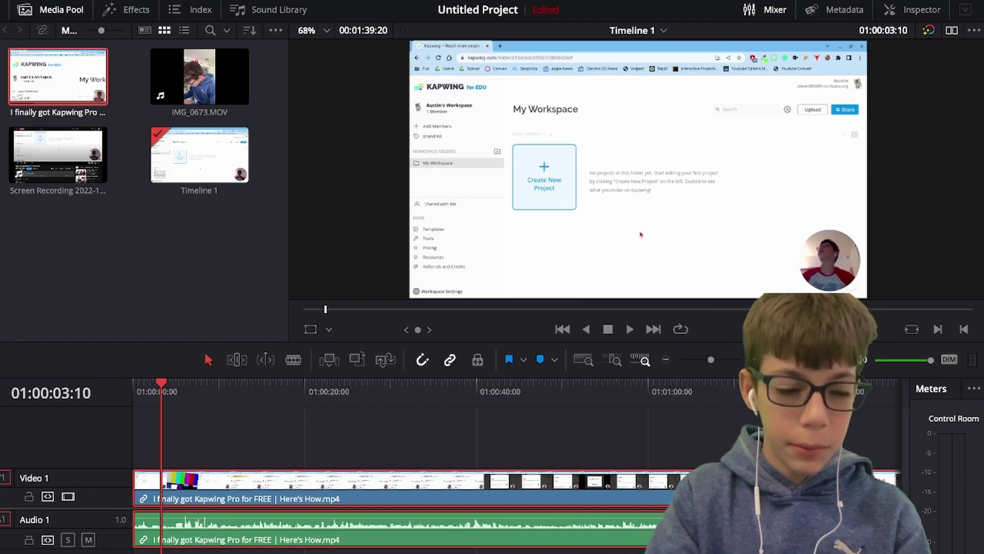
{"action": "scroll", "coordinate": [400, 530], "scroll_direction": "up", "scroll_amount": 3}
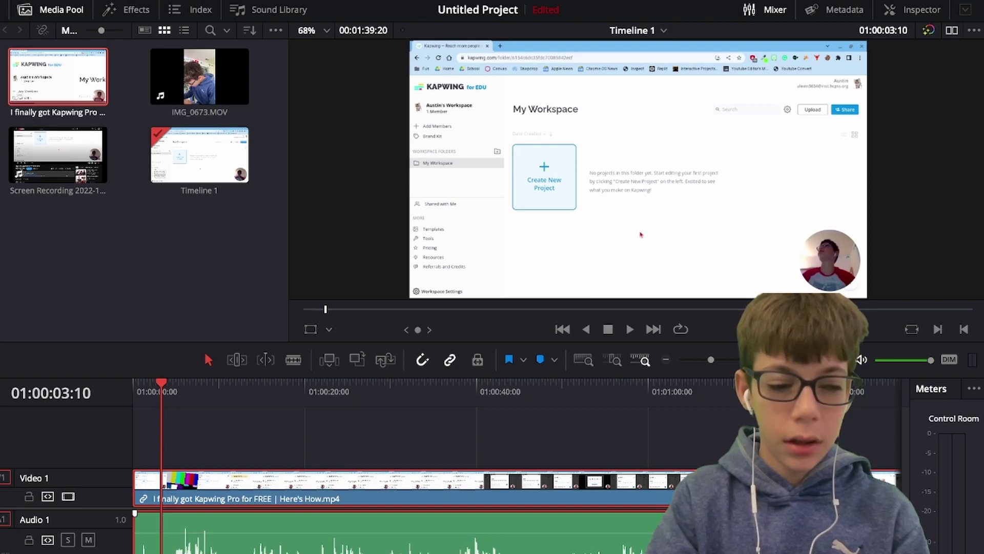
{"action": "scroll", "coordinate": [359, 533], "scroll_direction": "up", "scroll_amount": 3}
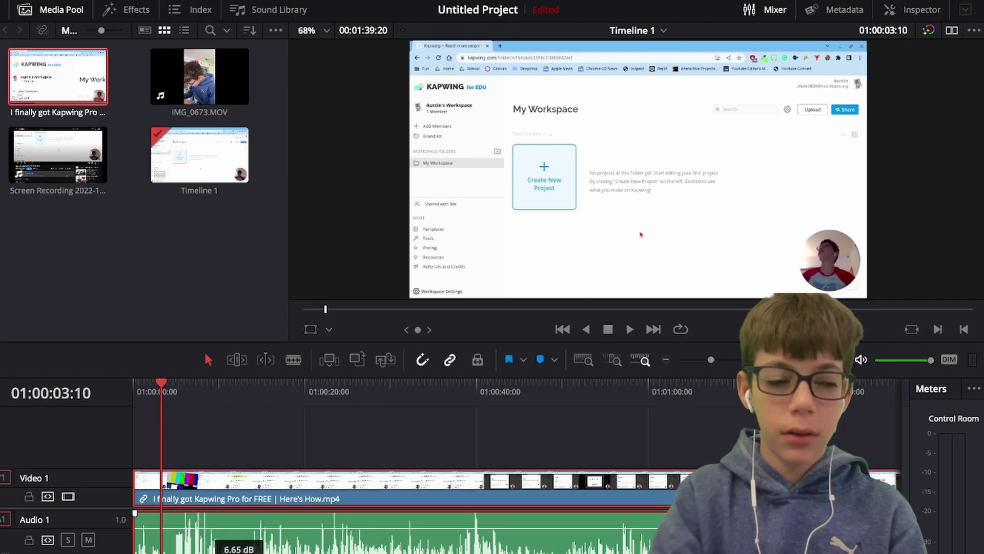
Split the Kapwing clip immediately before and after the colour-bars section to isolate it as its own segment
{"action": "key", "text": "space"}
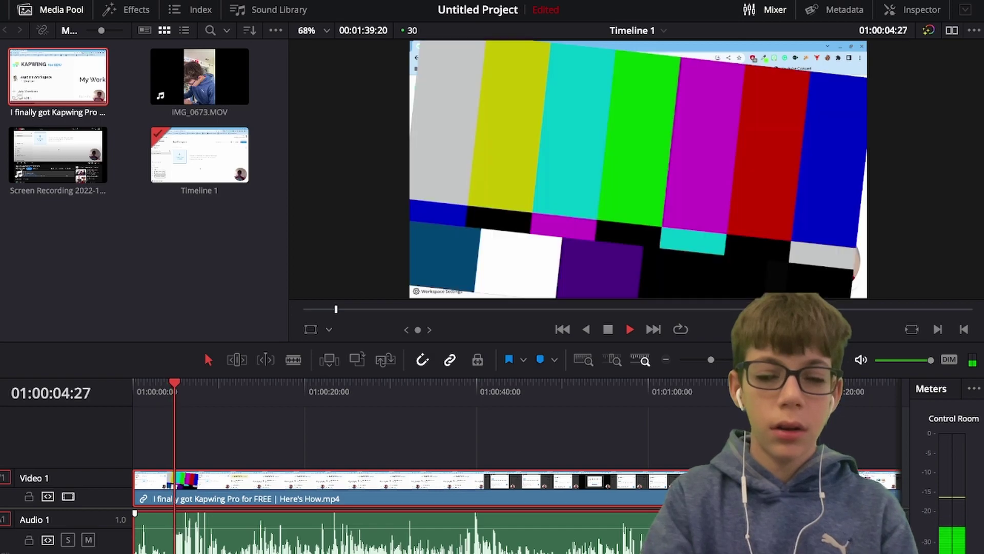
{"action": "key", "text": "space"}
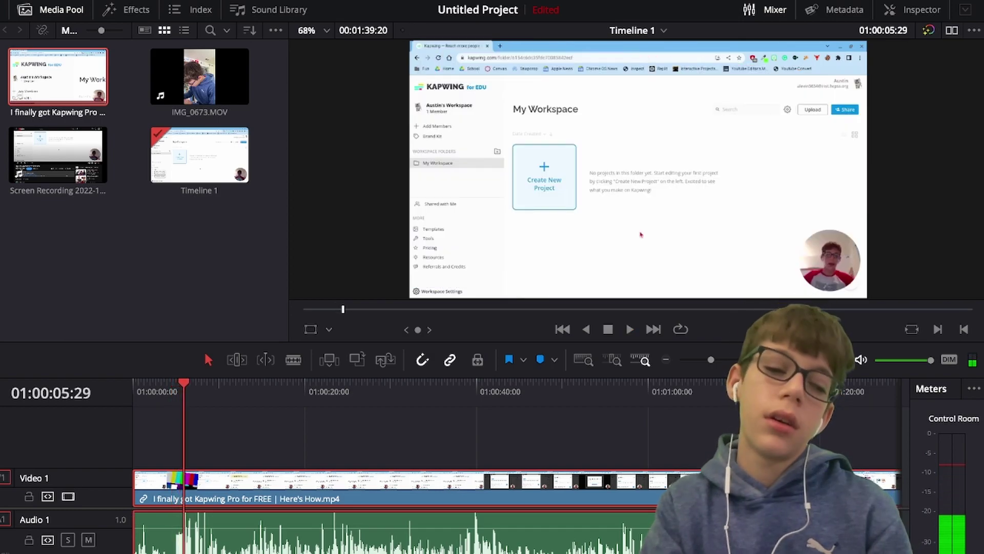
{"action": "left_click", "coordinate": [162, 385]}
{"action": "key", "text": "space"}
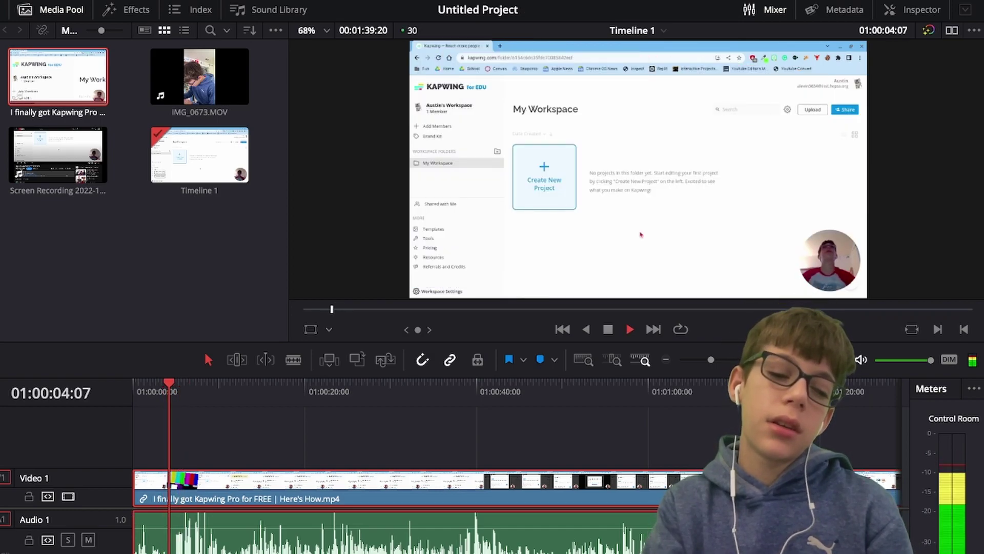
{"action": "key", "text": "space"}
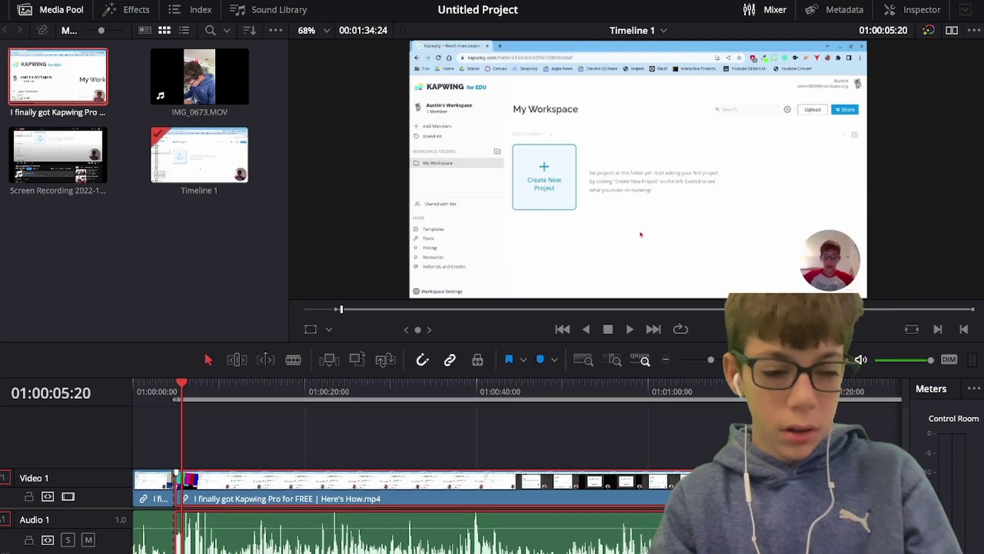
{"action": "key", "text": "super+b"}
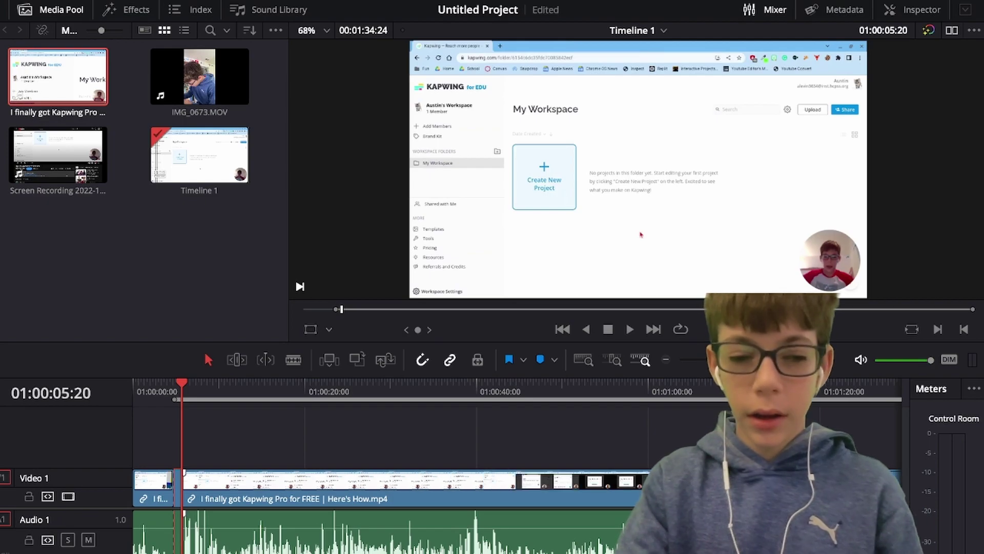
Set the colour-bars segment's zoom to 1.450 on both axes and play it back
{"action": "left_click_drag", "start_coordinate": [710, 359], "coordinate": [731, 360]}
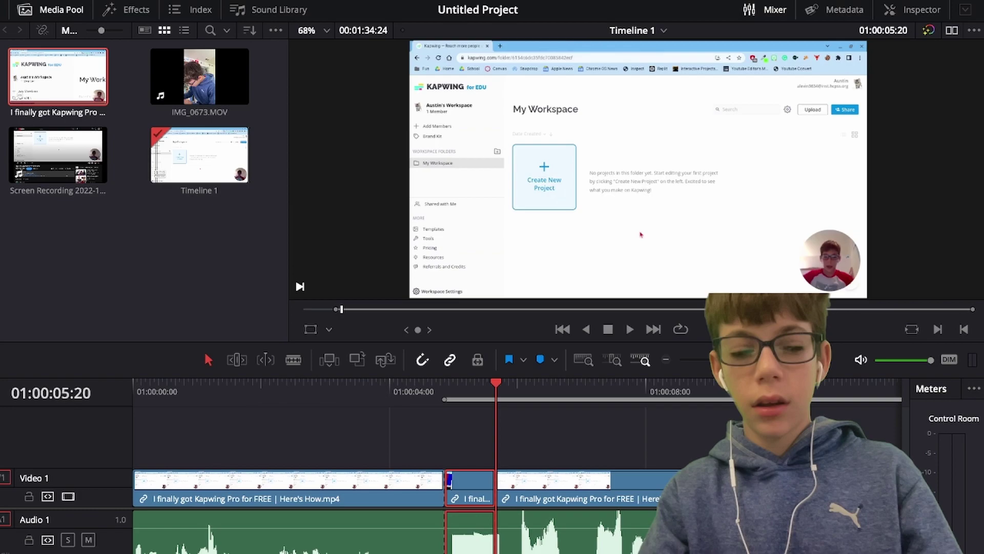
{"action": "left_click_drag", "start_coordinate": [496, 383], "coordinate": [424, 382]}
{"action": "key", "text": "space"}
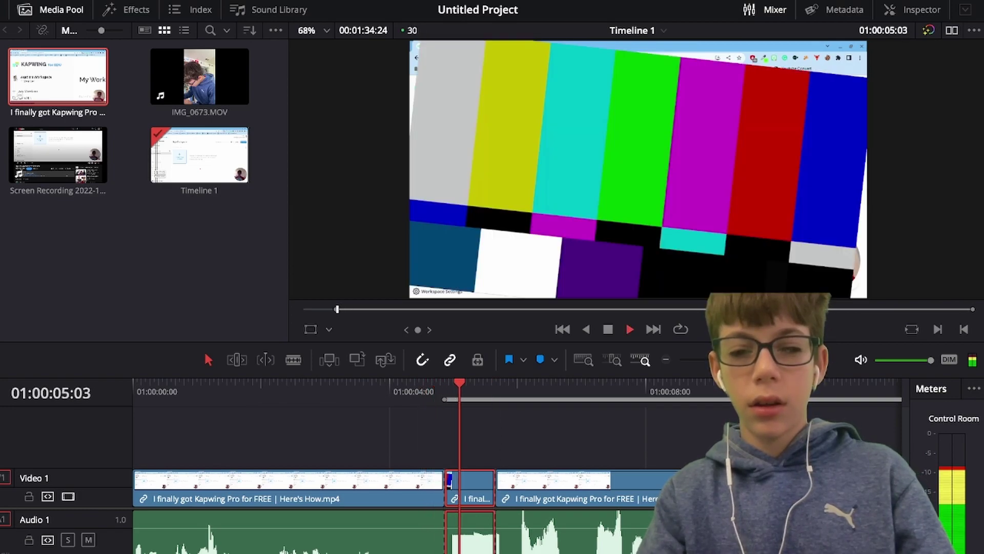
{"action": "key", "text": "space"}
{"action": "left_click", "coordinate": [417, 383]}
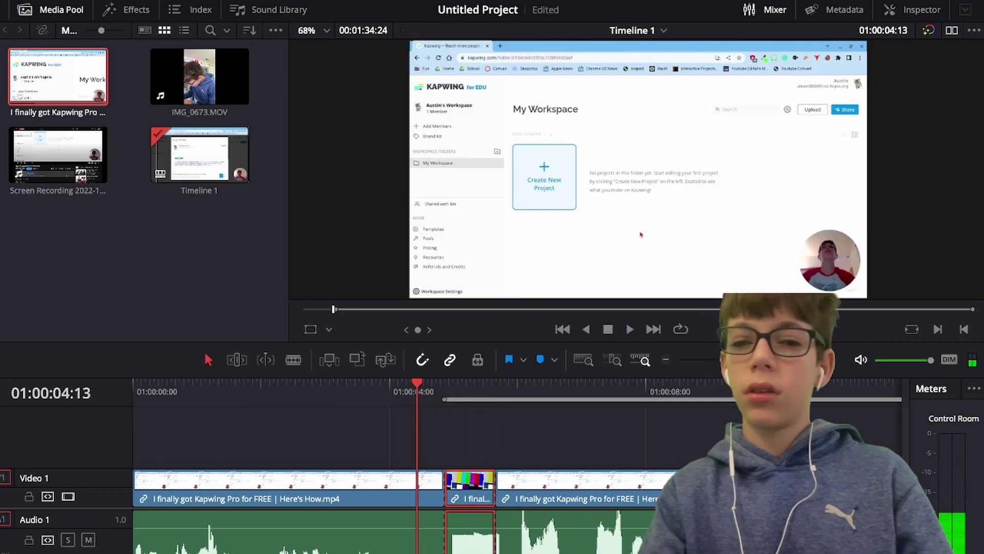
{"action": "left_click", "coordinate": [903, 9]}
{"action": "key", "text": "space"}
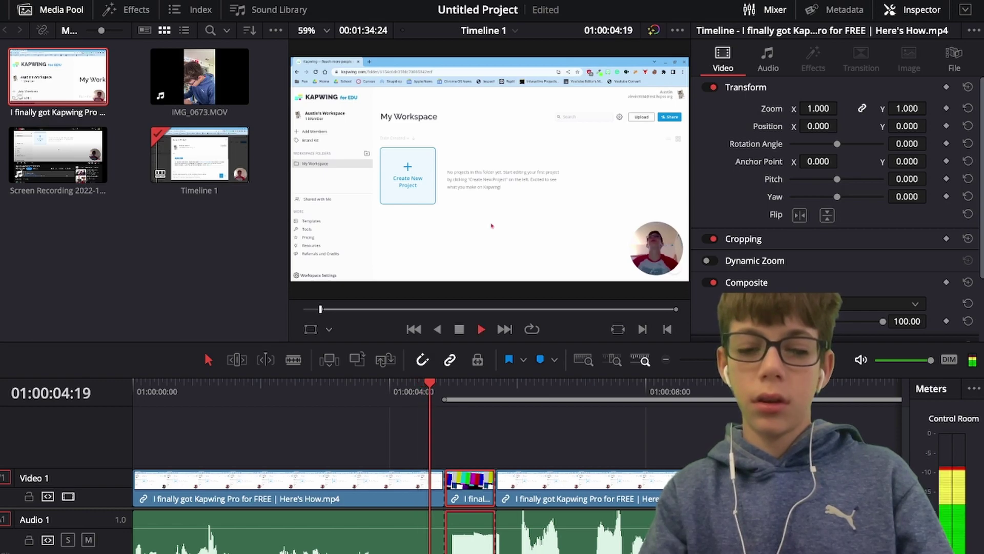
{"action": "key", "text": "space"}
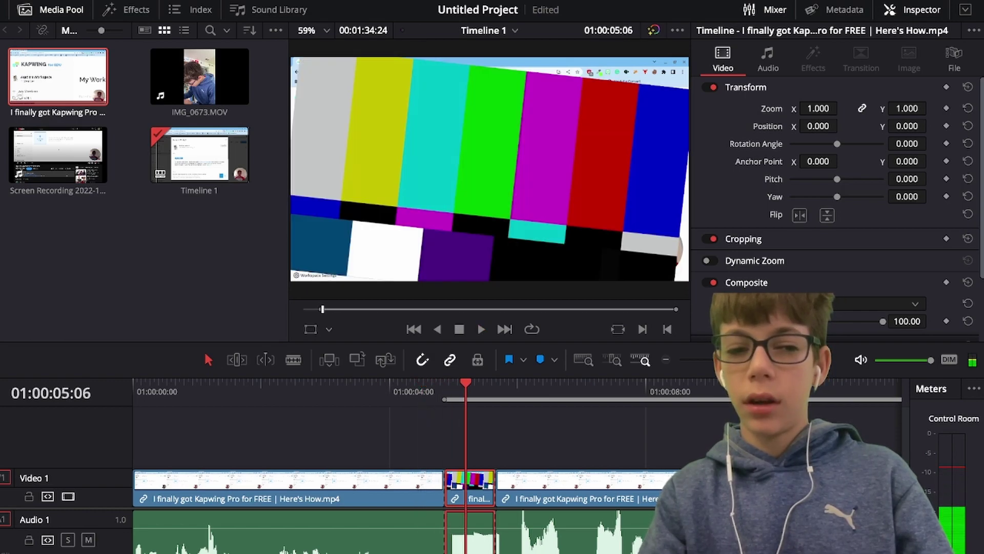
{"action": "left_click_drag", "start_coordinate": [818, 109], "coordinate": [841, 108]}
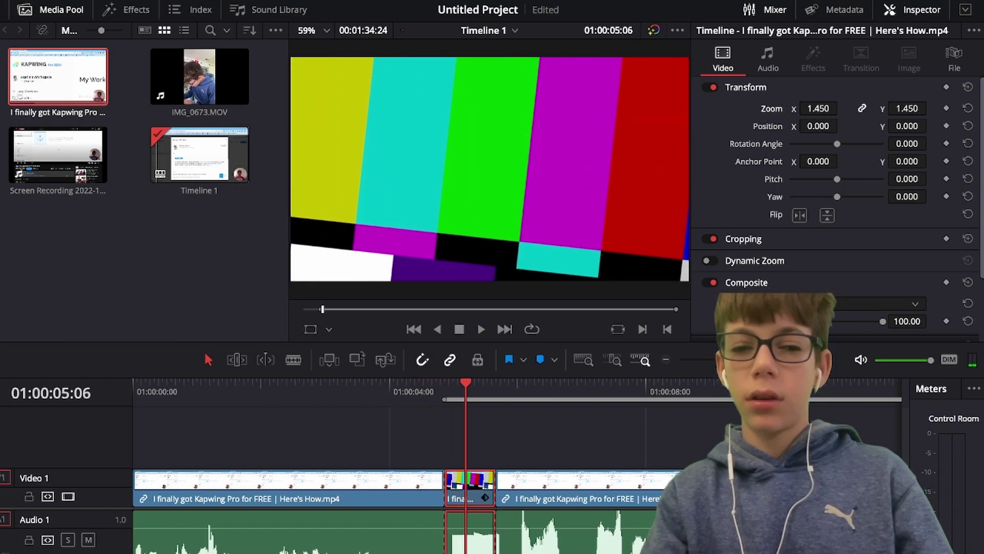
{"action": "key", "text": "space"}
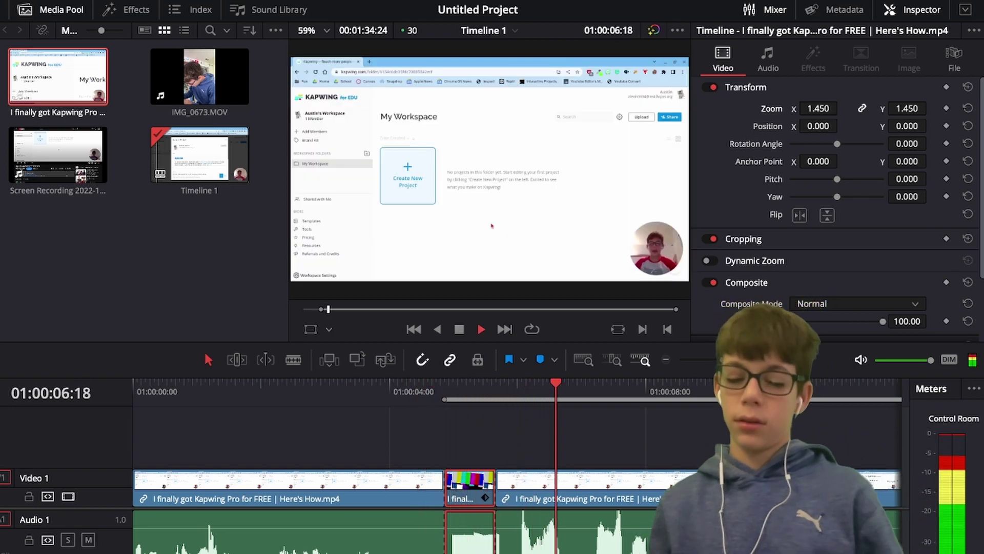
{"action": "key", "text": "space"}
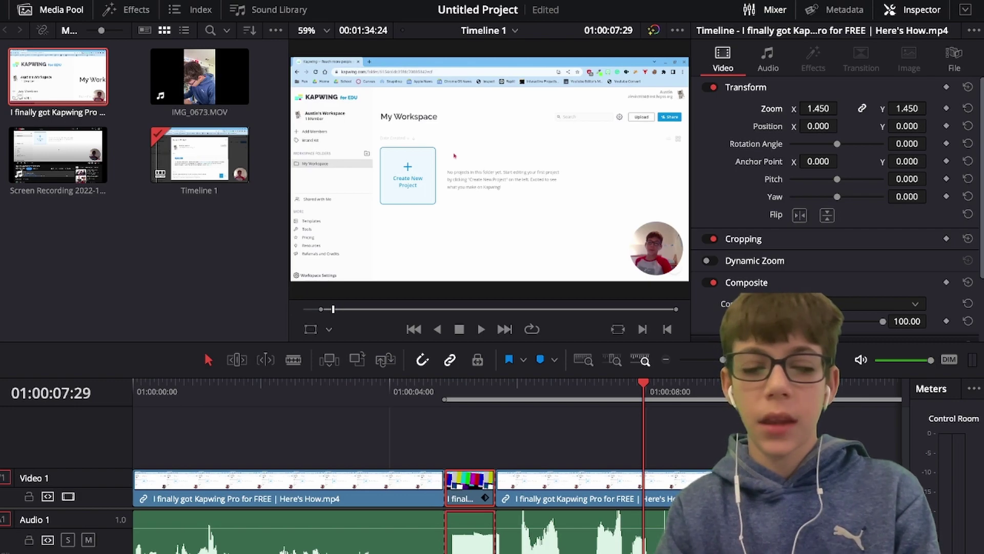
Play the timeline from the start past the colour bars, and set the first segment's pitch to 63 cents
{"action": "left_click", "coordinate": [288, 488]}
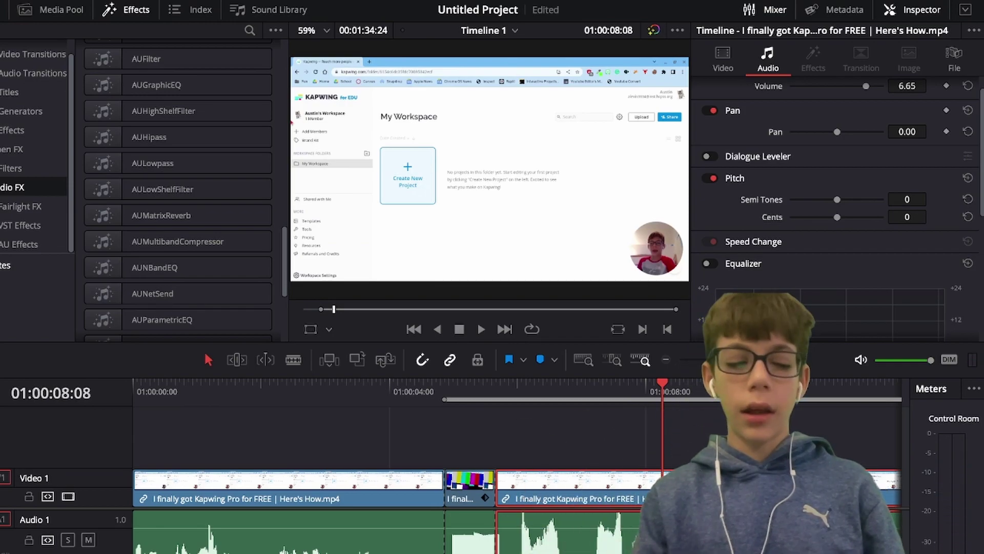
{"action": "left_click_drag", "start_coordinate": [662, 382], "coordinate": [134, 382]}
{"action": "key", "text": "space"}
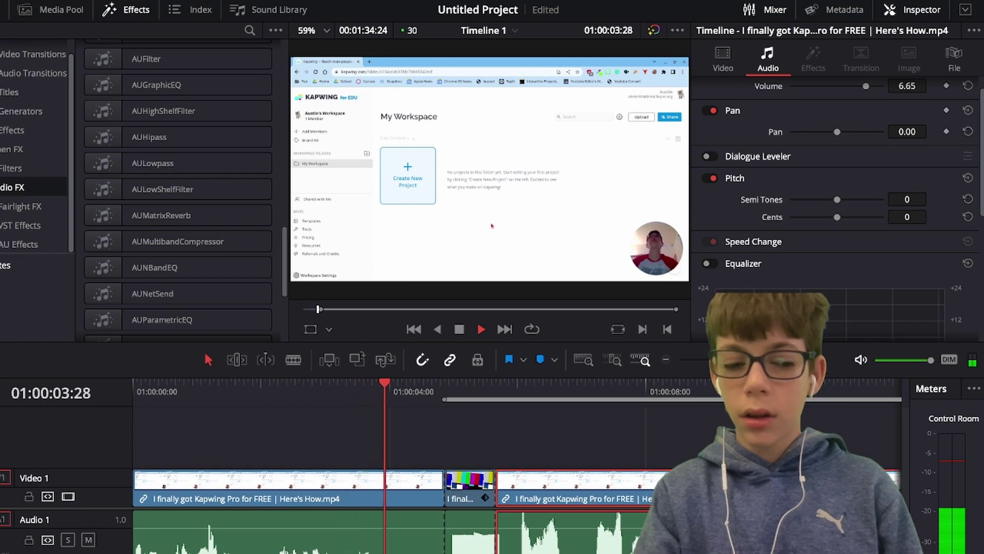
{"action": "key", "text": "space"}
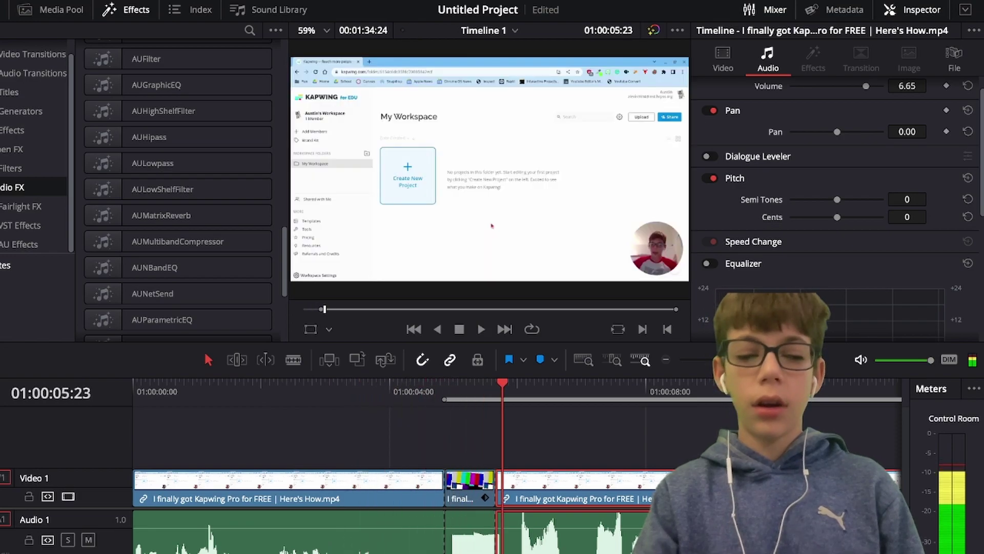
{"action": "key", "text": "Home"}
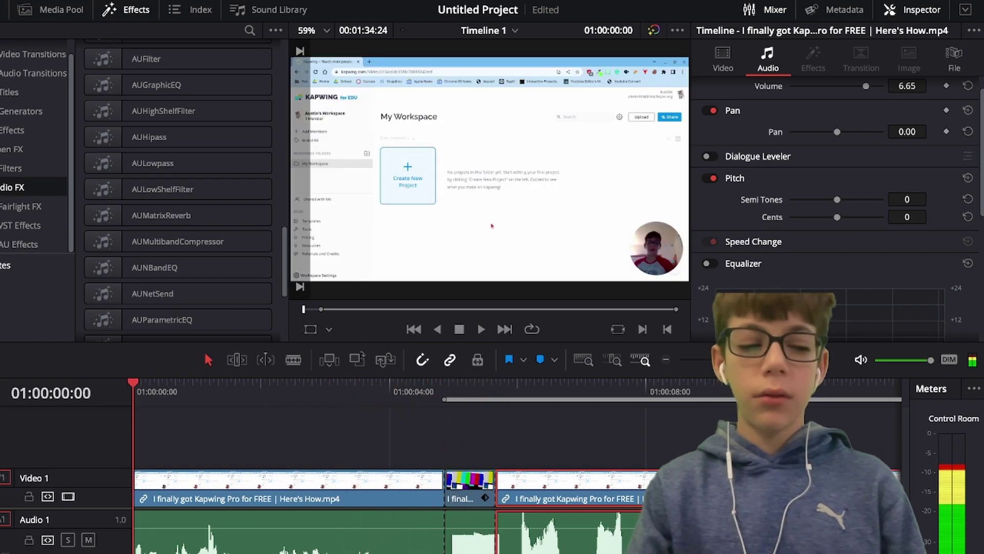
{"action": "key", "text": "shift+v"}
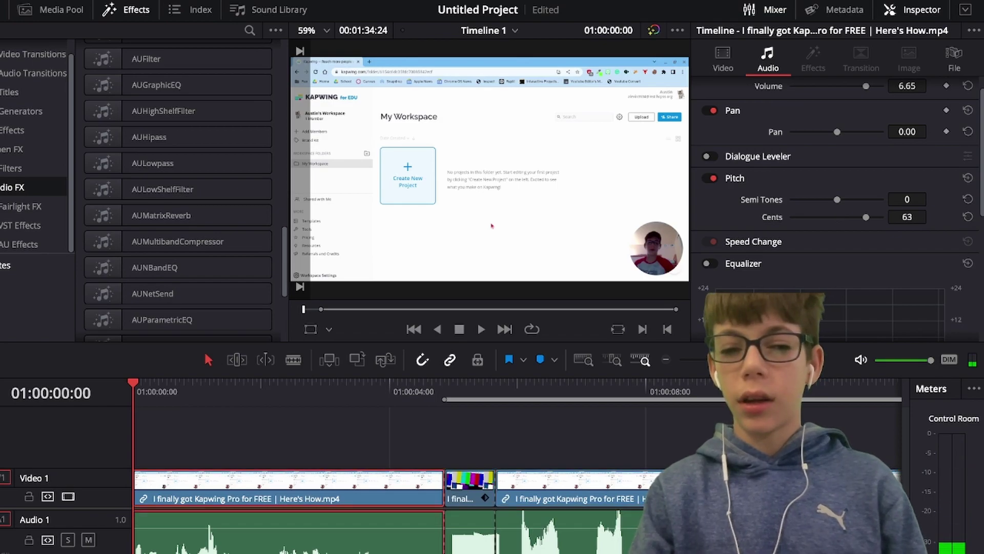
Place the first segment's anchor point on the webcam circle at X 788.389, Y -394.195, and set its zoom to 5.560
{"action": "left_click", "coordinate": [722, 59]}
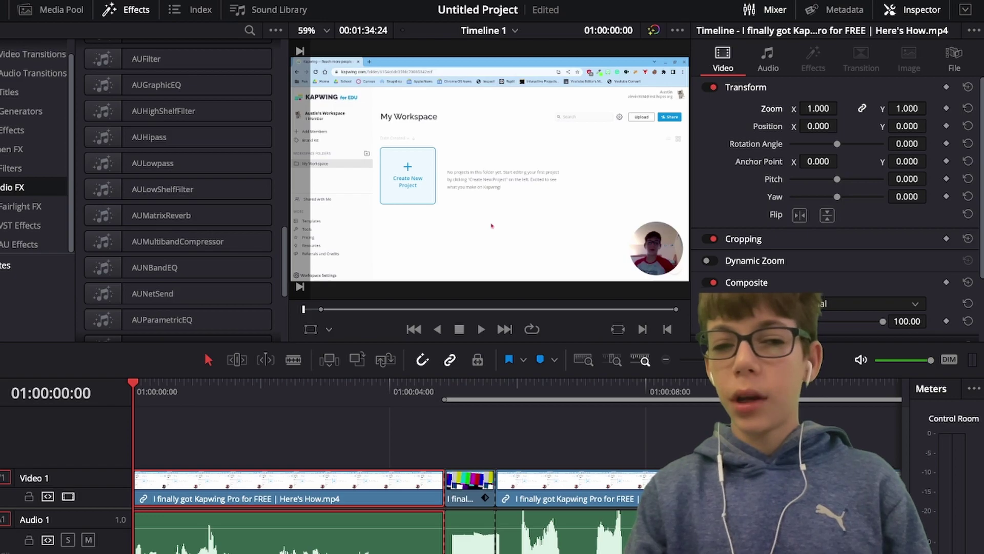
{"action": "left_click", "coordinate": [745, 87]}
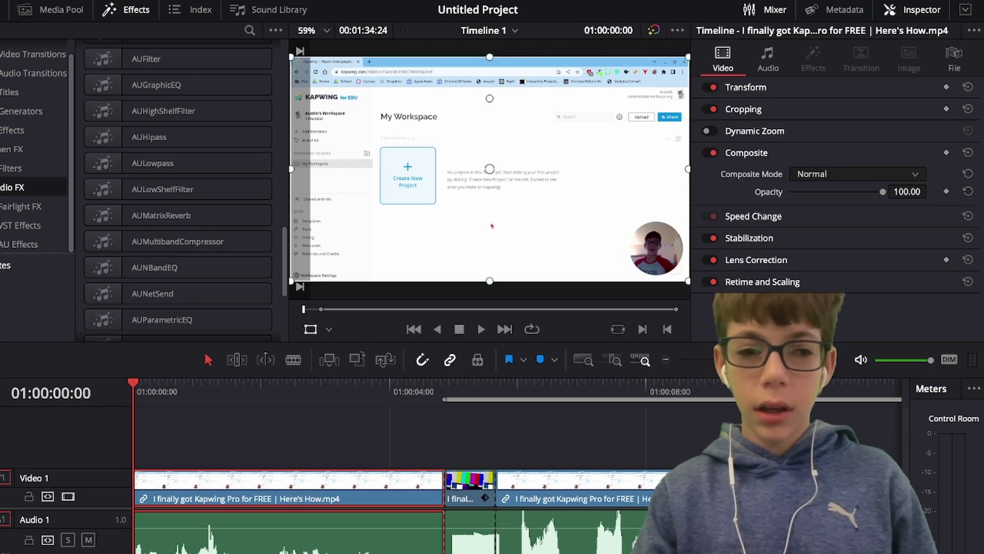
{"action": "left_click_drag", "start_coordinate": [489, 169], "coordinate": [653, 251]}
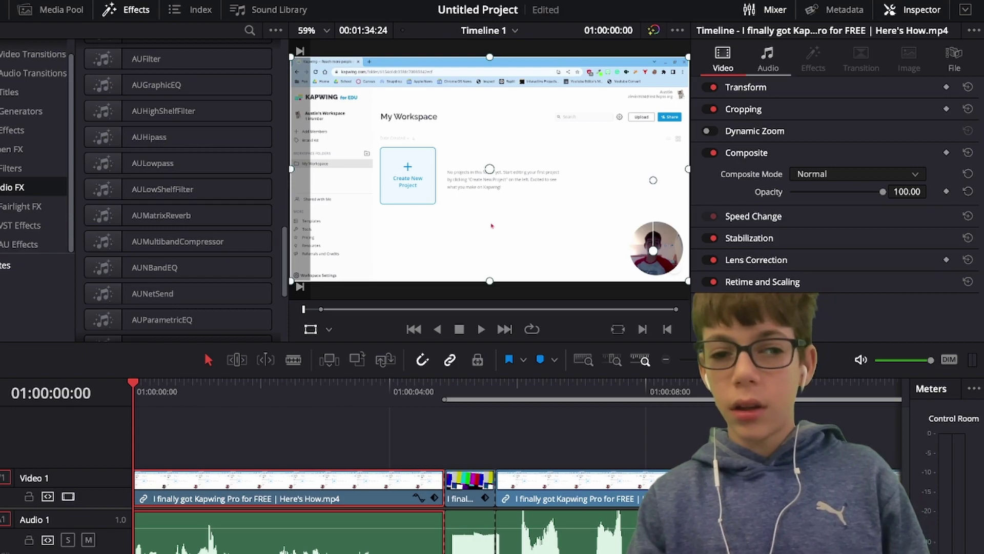
{"action": "left_click", "coordinate": [746, 87]}
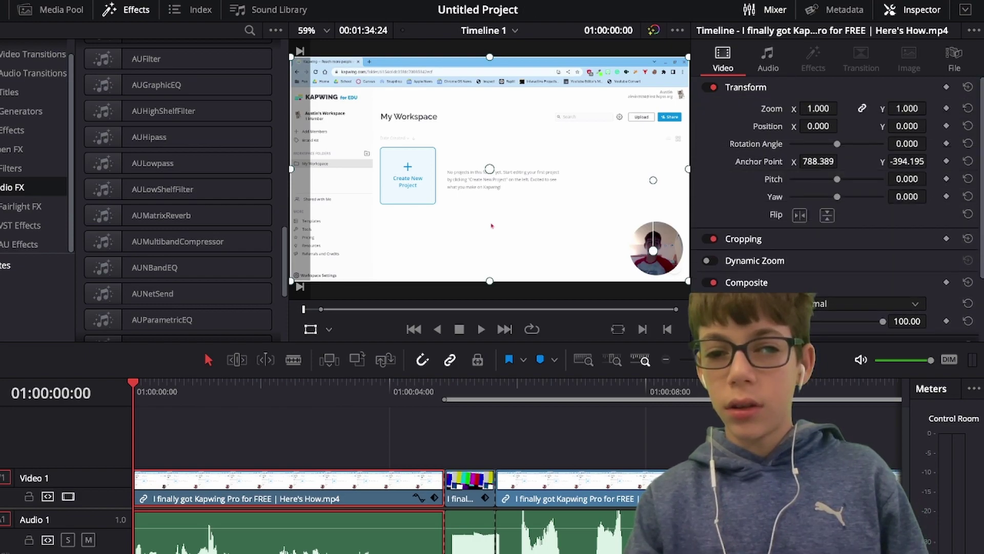
{"action": "left_click_drag", "start_coordinate": [818, 108], "coordinate": [982, 108]}
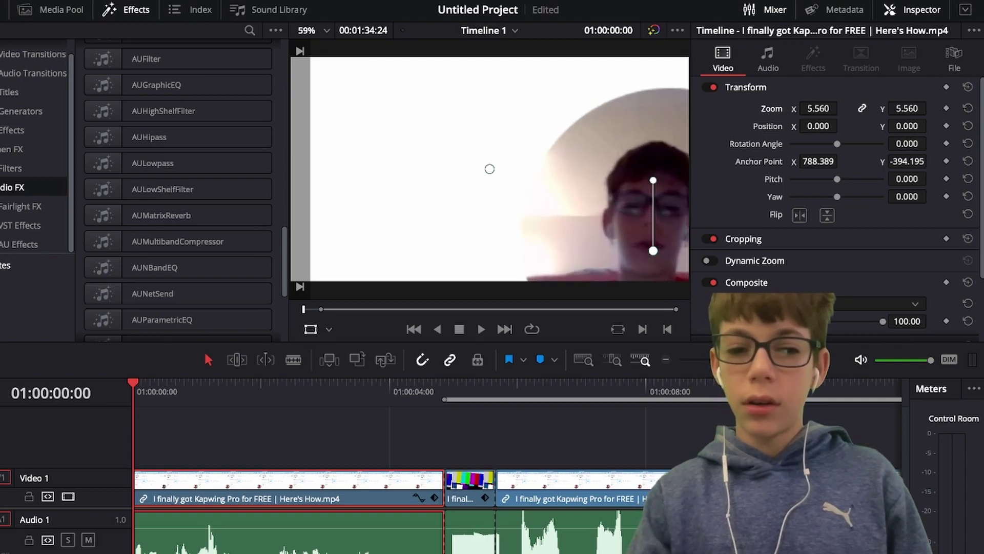
Try framing the webcam circle with a zoom of 3.350 and a position of X -414.462, Y 350.375
{"action": "left_click_drag", "start_coordinate": [490, 169], "coordinate": [321, 105]}
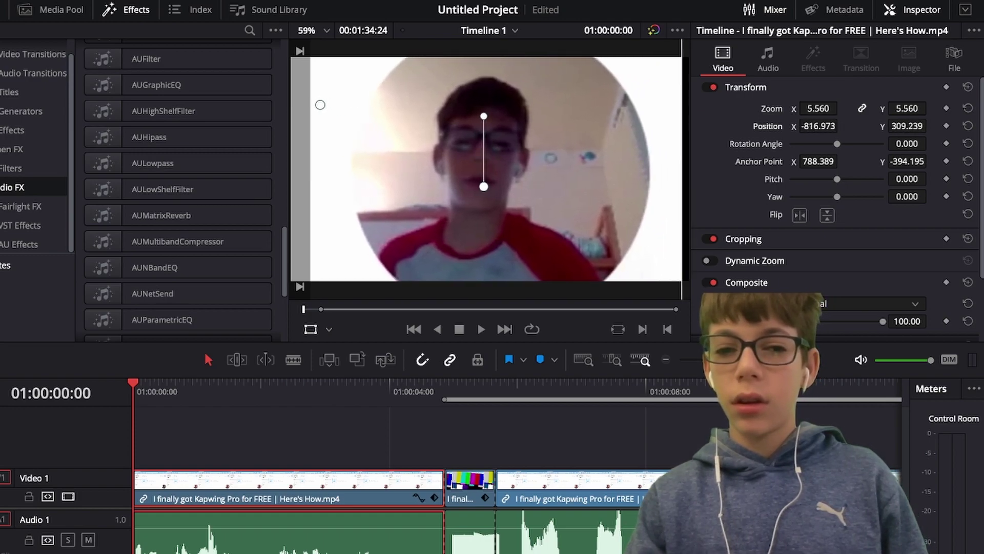
{"action": "left_click_drag", "start_coordinate": [818, 108], "coordinate": [762, 108]}
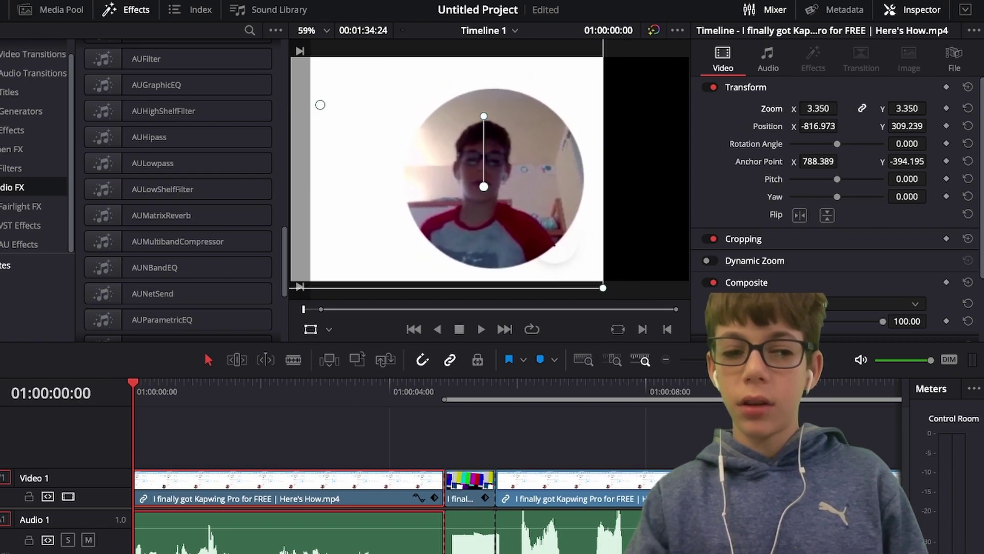
{"action": "left_click_drag", "start_coordinate": [320, 105], "coordinate": [406, 99]}
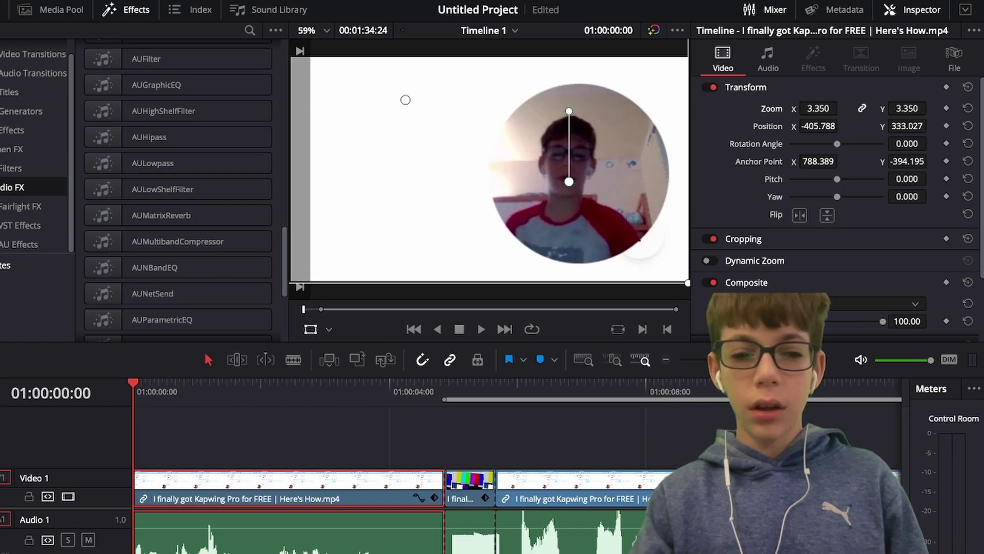
{"action": "scroll", "coordinate": [423, 115], "scroll_direction": "down", "scroll_amount": 2}
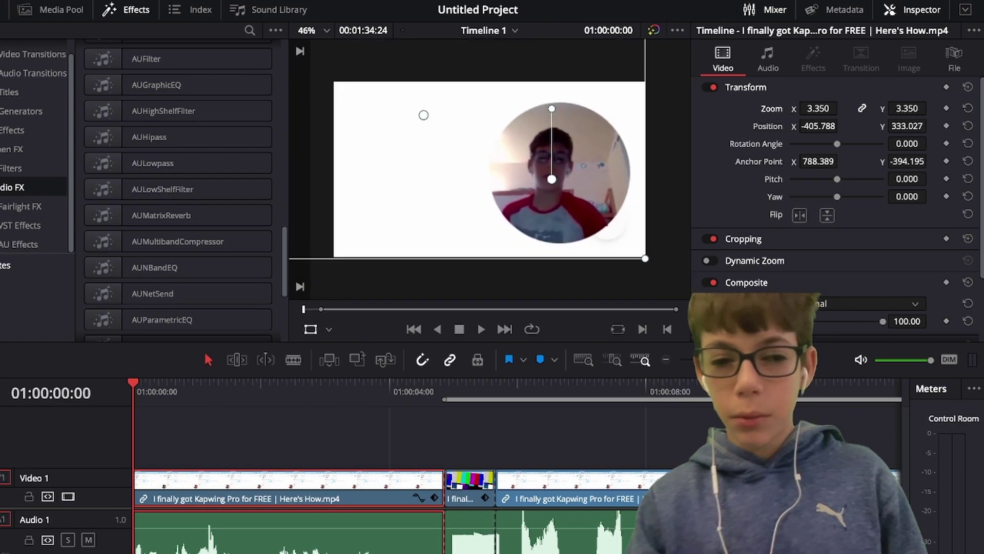
{"action": "mouse_move", "coordinate": [423, 115]}
{"action": "left_mouse_down"}
{"action": "mouse_move", "coordinate": [400, 81]}
{"action": "mouse_move", "coordinate": [410, 99]}
{"action": "mouse_move", "coordinate": [402, 101]}
{"action": "mouse_move", "coordinate": [422, 112]}
{"action": "left_mouse_up"}
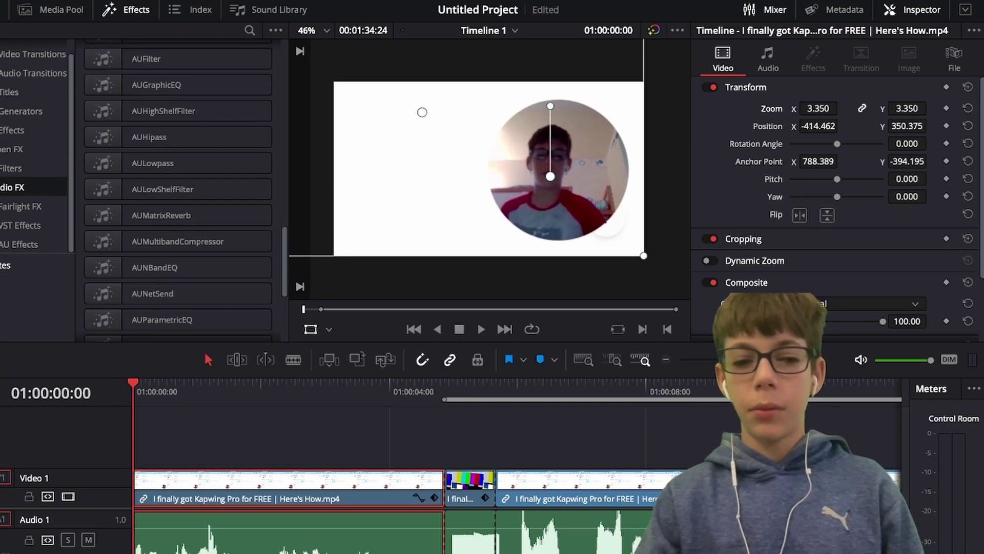
Enlarge the first segment to a zoom of 5.506, centre the webcam circle at position X -796.126, Y 263.633, and play it back
{"action": "left_click_drag", "start_coordinate": [644, 256], "coordinate": [688, 295]}
{"action": "scroll", "coordinate": [422, 112], "scroll_direction": "up", "scroll_amount": 3}
{"action": "left_click_drag", "start_coordinate": [421, 112], "coordinate": [360, 126]}
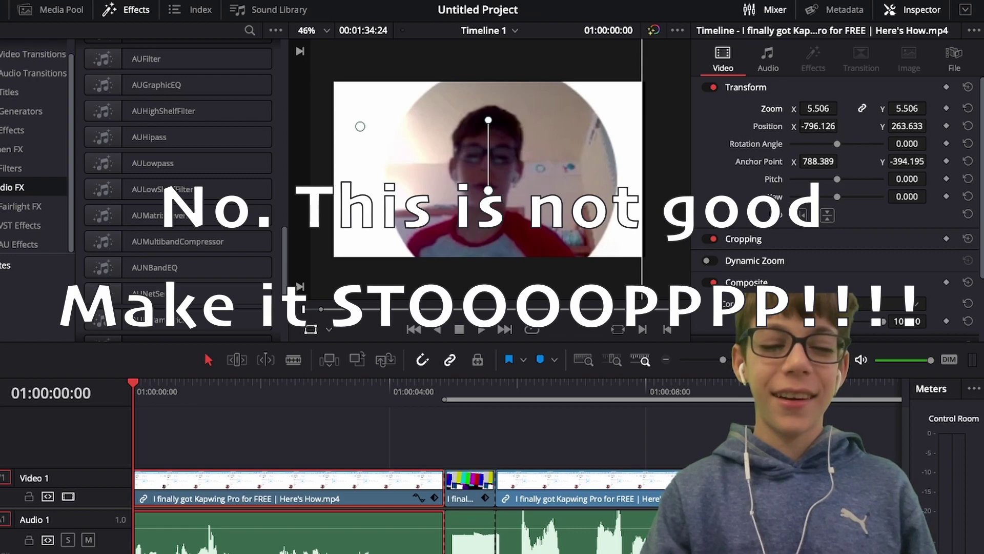
{"action": "key", "text": "space"}
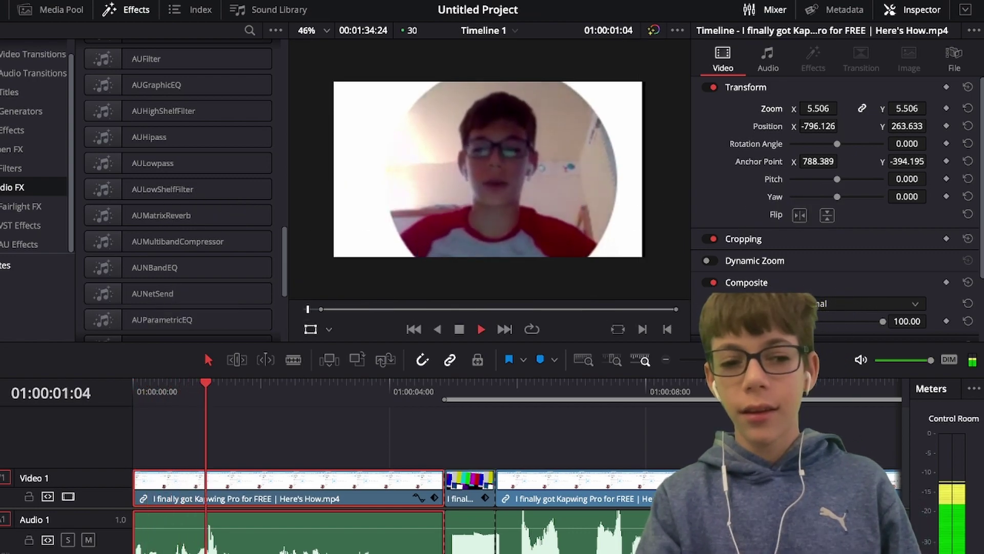
{"action": "key", "text": "space"}
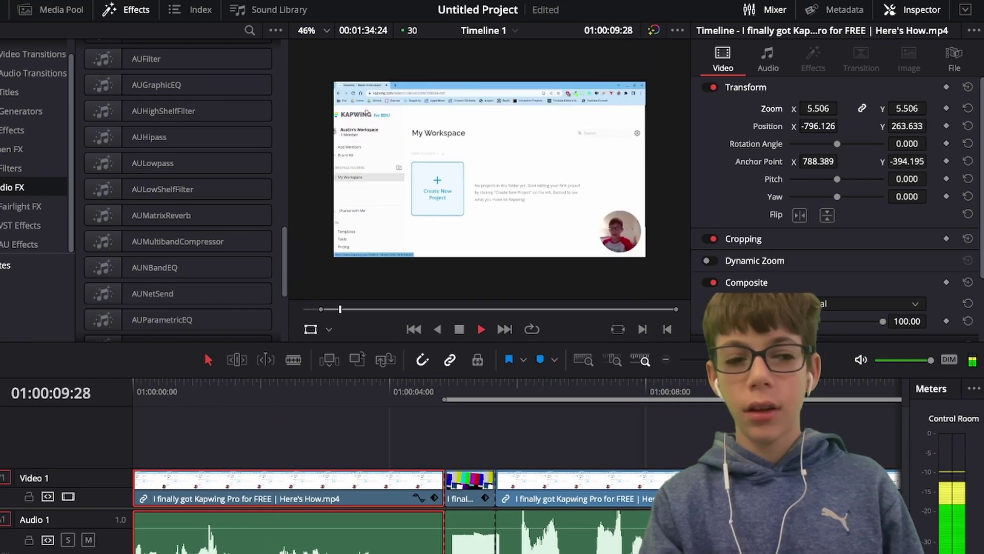
Play on past the opening and split the main clip at 01:00:36:20
{"action": "key", "text": "space"}
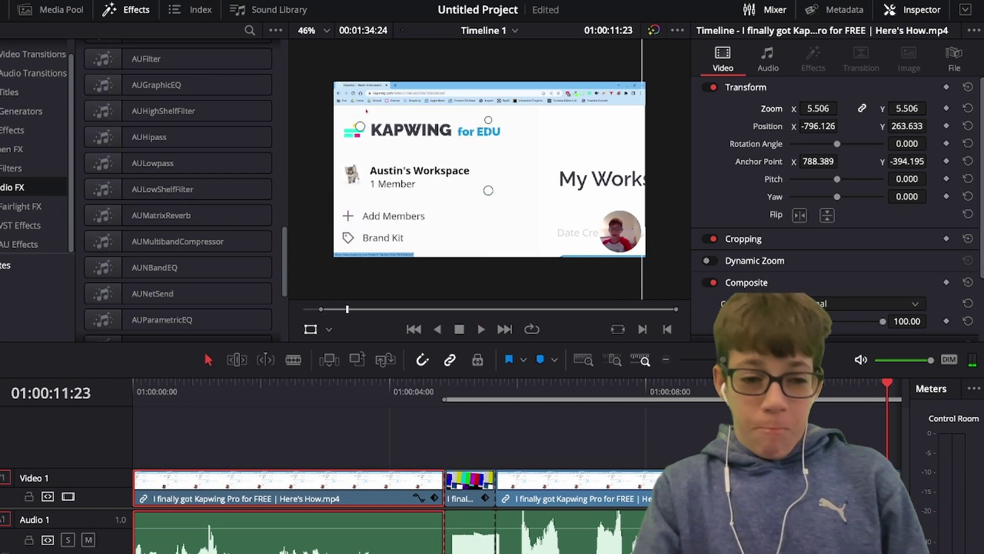
{"action": "key", "text": "space"}
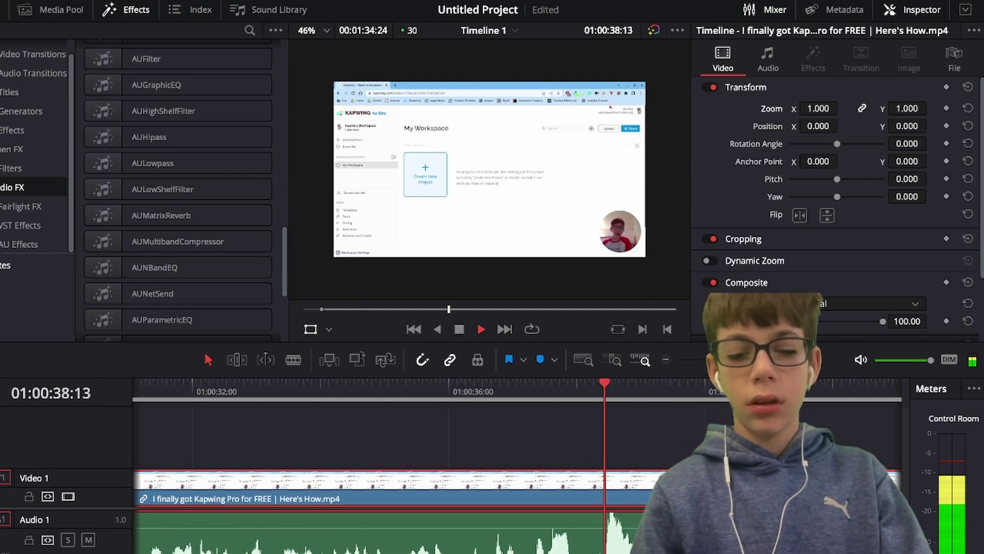
{"action": "key", "text": "space"}
{"action": "left_click", "coordinate": [491, 385]}
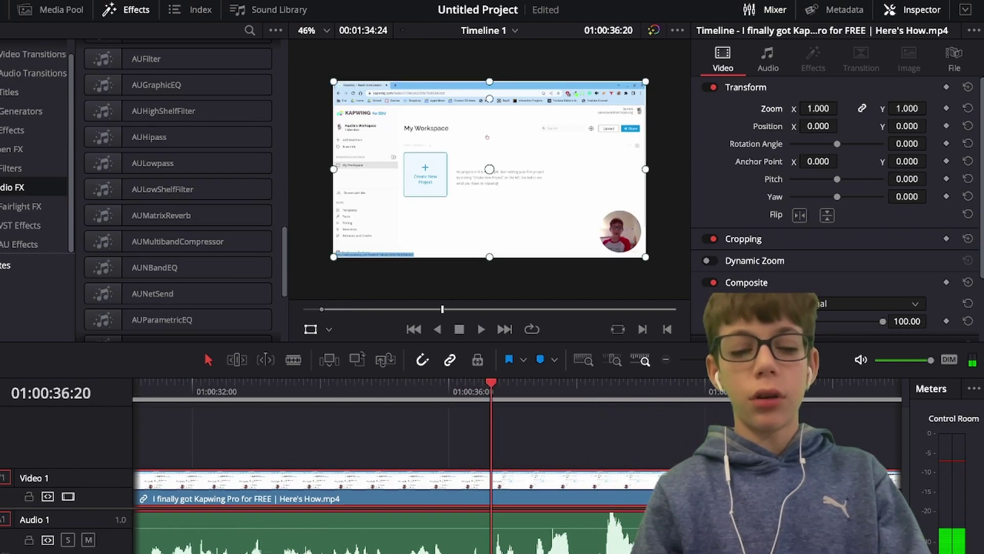
{"action": "key", "text": "ctrl+b"}
Play the recording from the new cut at 01:00:36:20 up to 01:01:13:05 to find the section worth removing
{"action": "key", "text": "space"}
{"action": "key", "text": "space"}
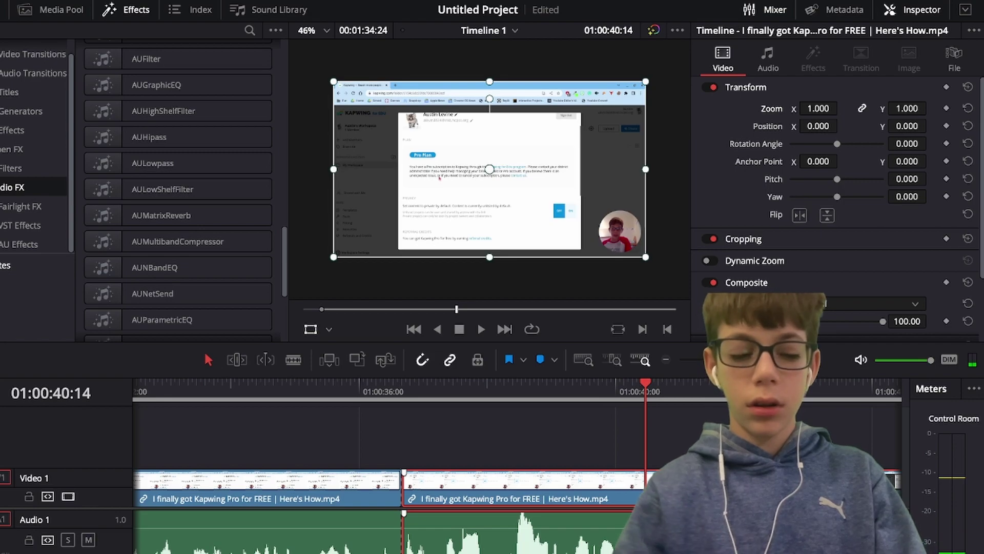
{"action": "key", "text": "Up"}
{"action": "key", "text": "space"}
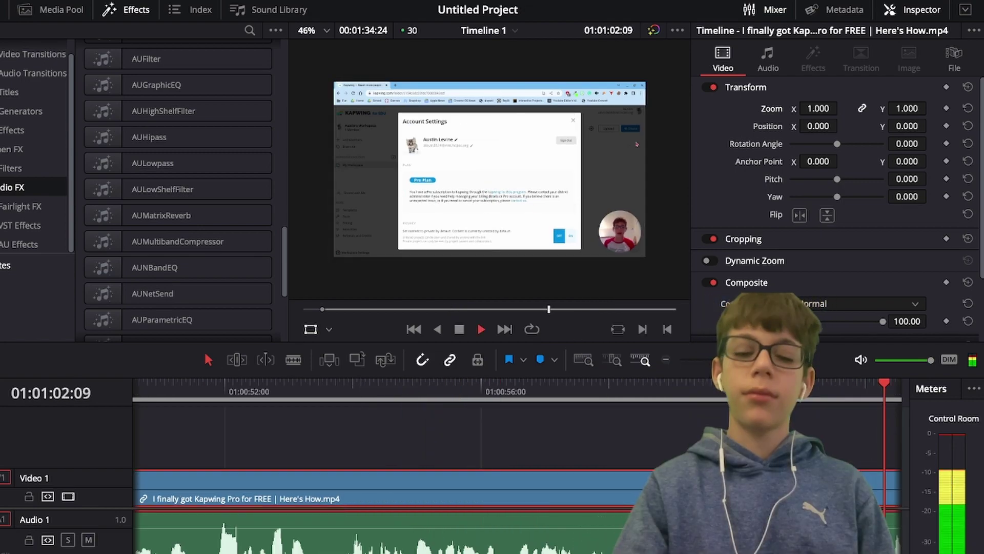
{"action": "key", "text": "space"}
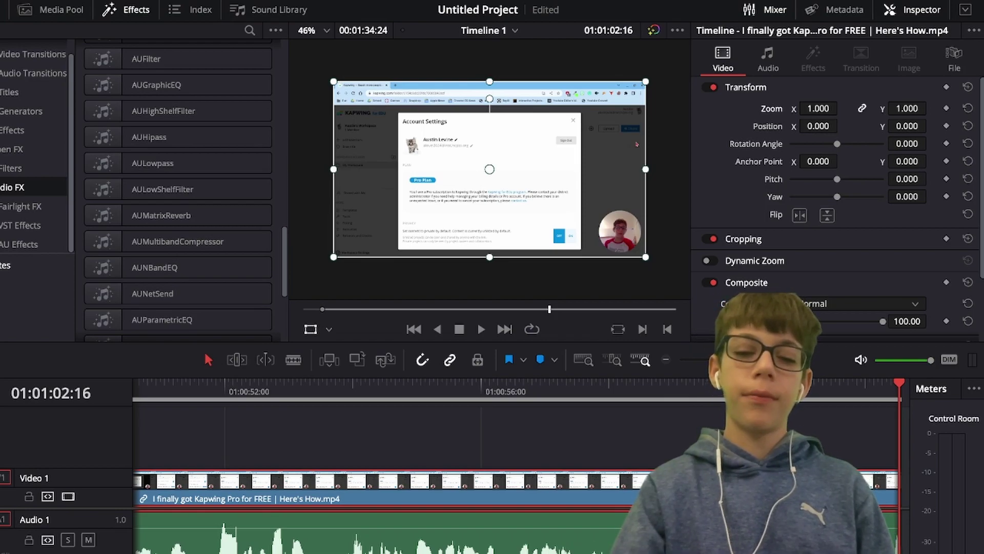
{"action": "key", "text": "space"}
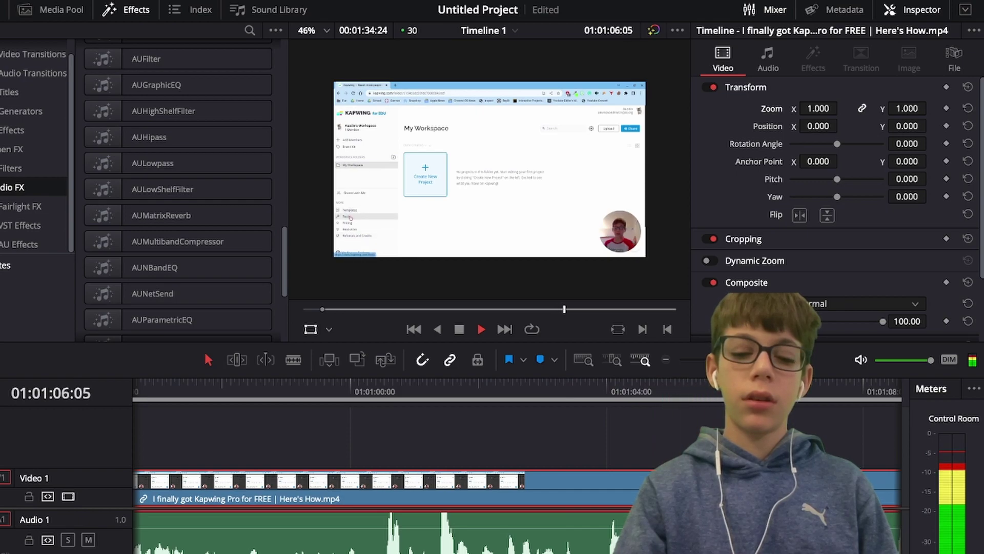
{"action": "key", "text": "space"}
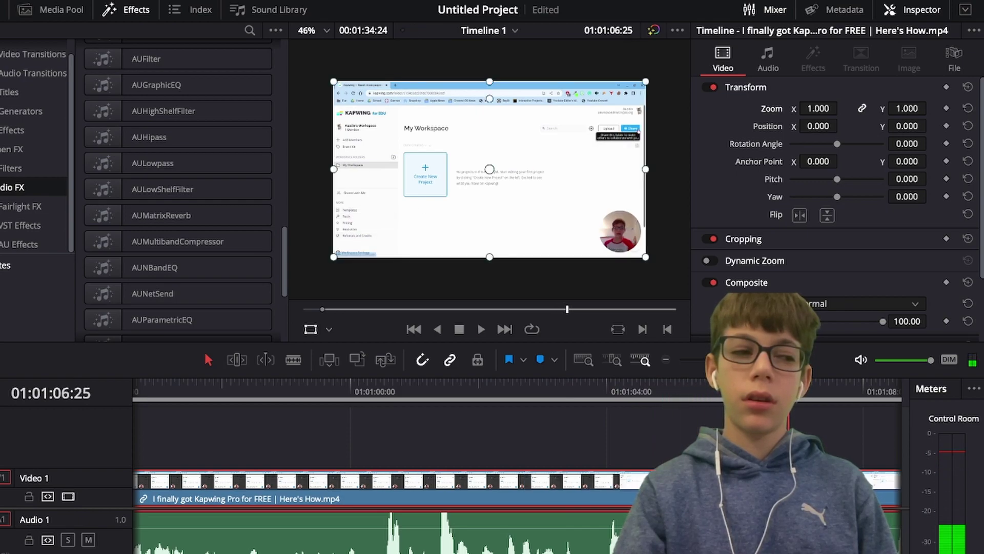
{"action": "key", "text": "space"}
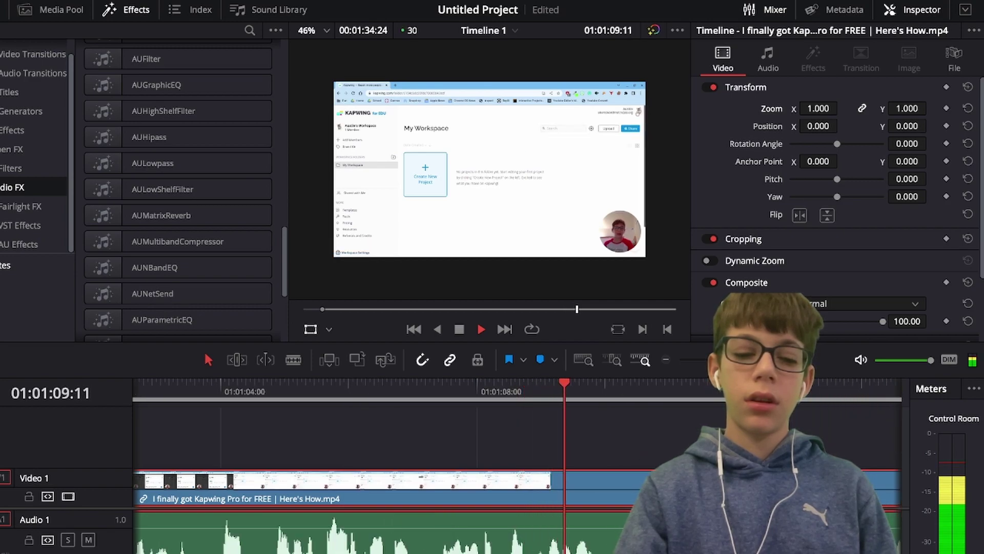
{"action": "key", "text": "space"}
{"action": "key", "text": "space"}
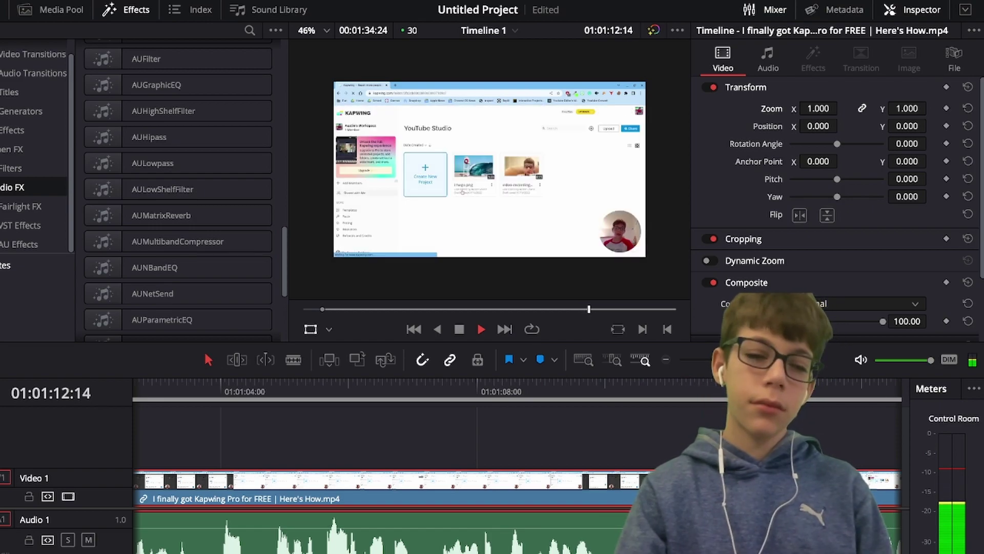
{"action": "key", "text": "space"}
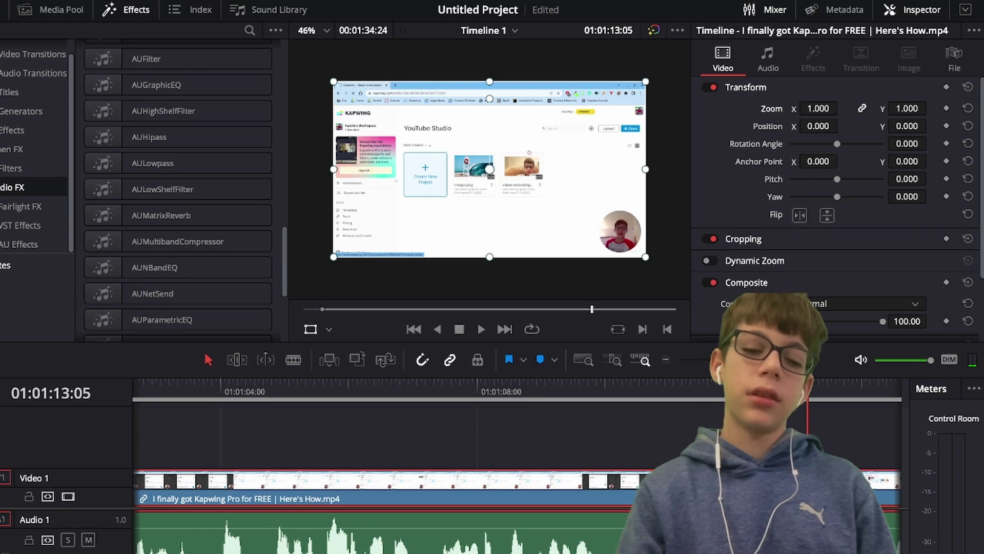
Cut out the section between 01:01:09:29 and 01:01:27:07 and close the gap
{"action": "scroll", "coordinate": [389, 462], "scroll_direction": "left", "scroll_amount": 5}
{"action": "left_click", "coordinate": [401, 392]}
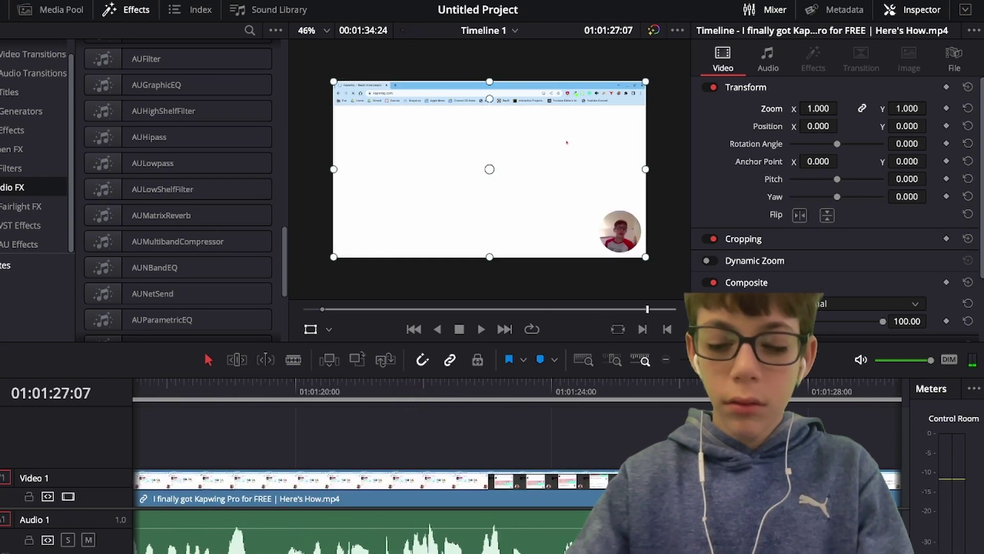
{"action": "key", "text": "super+a"}
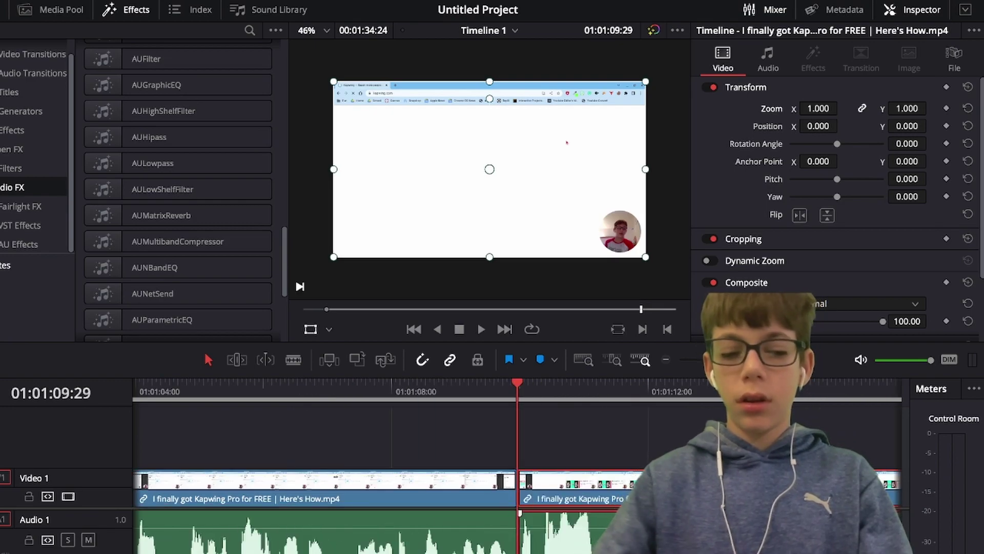
Play across the new cut at 01:01:09:29 to check the transition, and return the playhead to the cut
{"action": "key", "text": "space"}
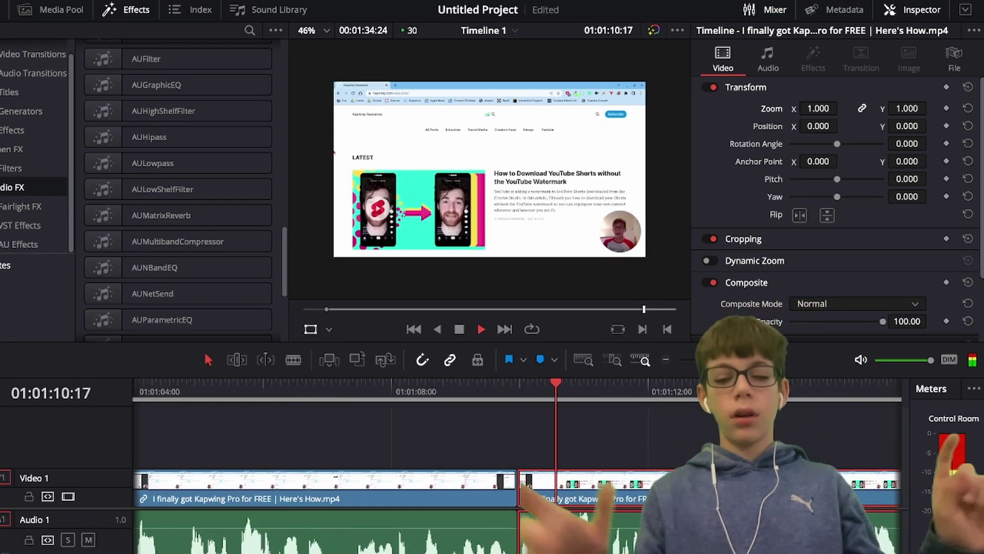
{"action": "key", "text": "shift+Left"}
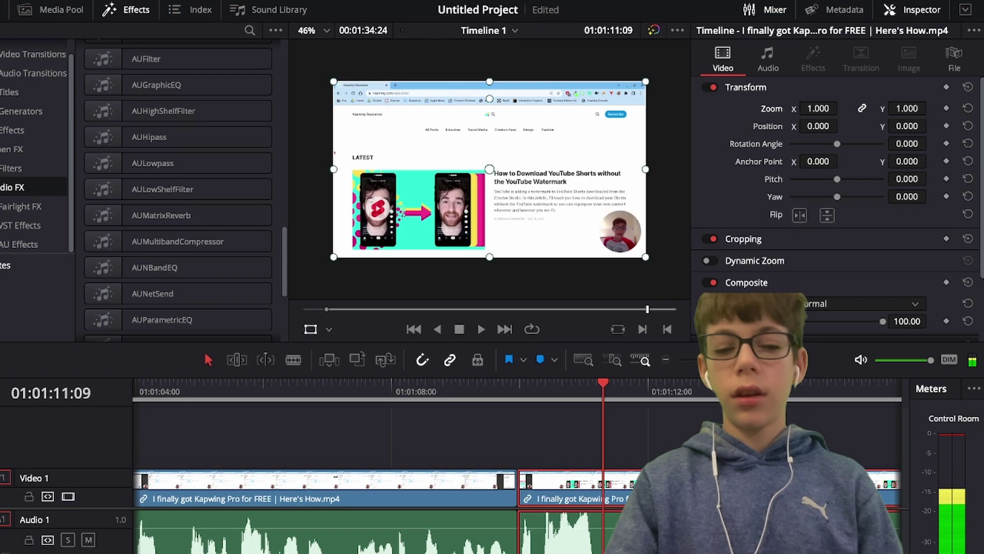
{"action": "key", "text": "Up"}
{"action": "key", "text": "j"}
{"action": "key", "text": "k"}
{"action": "key", "text": "Down"}
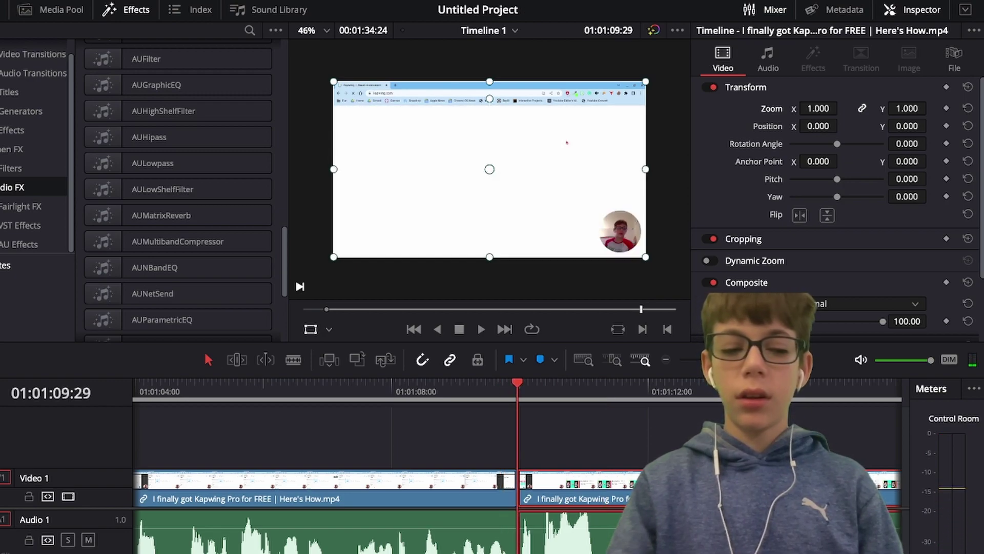
Apply the first segment's webcam framing to the closing segments around the second colour bars, and trim the timeline's end to 01:01:17:04
{"action": "scroll", "coordinate": [517, 466], "scroll_direction": "left", "scroll_amount": 15}
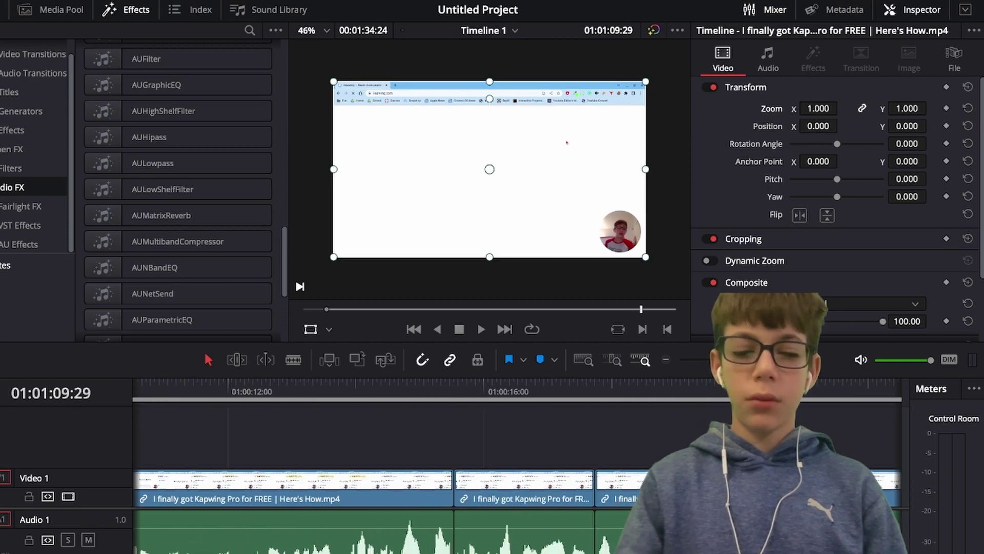
{"action": "scroll", "coordinate": [513, 487], "scroll_direction": "left", "scroll_amount": 4}
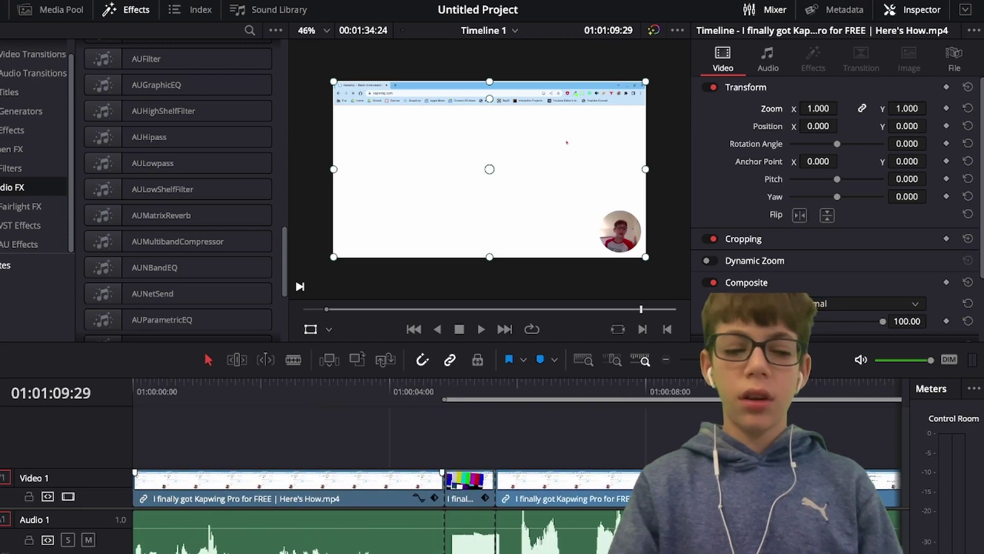
{"action": "left_click", "coordinate": [288, 487]}
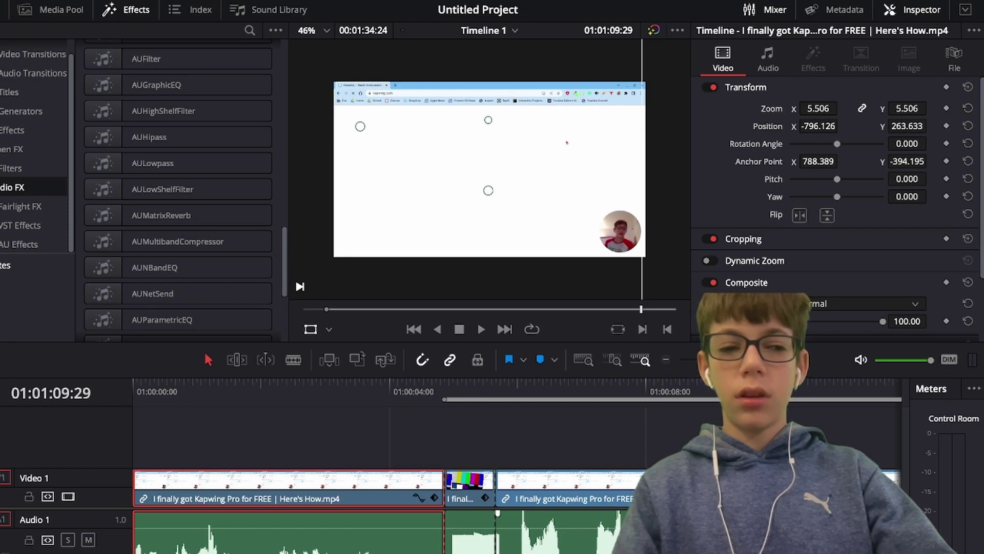
{"action": "scroll", "coordinate": [359, 487], "scroll_direction": "right", "scroll_amount": 15}
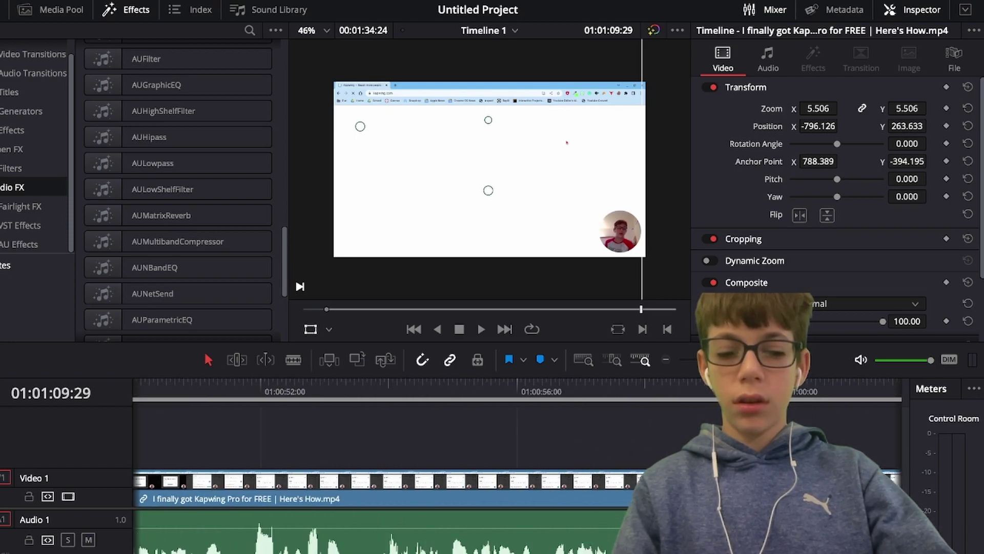
{"action": "scroll", "coordinate": [359, 487], "scroll_direction": "right", "scroll_amount": 10}
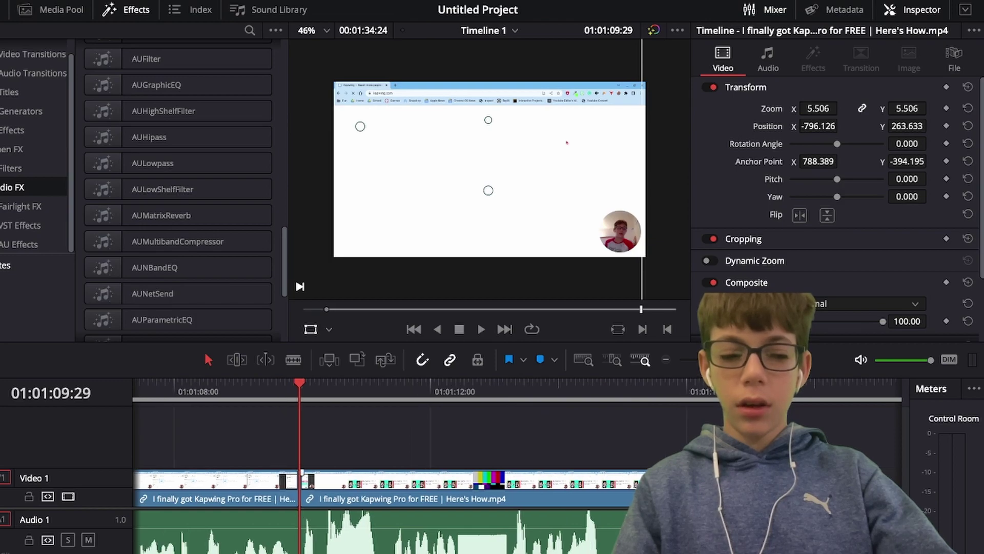
{"action": "left_click", "coordinate": [462, 487]}
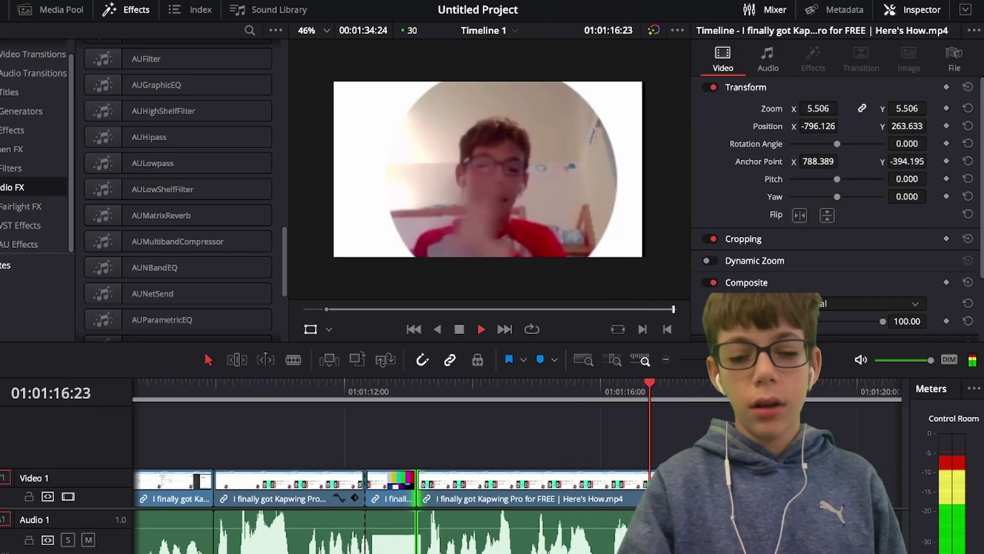
{"action": "left_click_drag", "start_coordinate": [687, 484], "coordinate": [674, 484]}
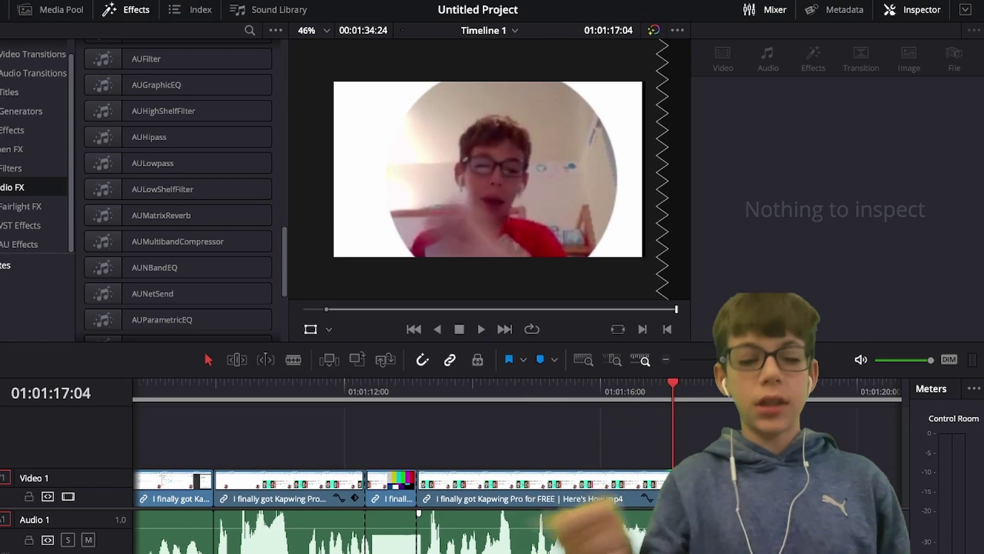
Return to the start of the timeline and briefly play the opening webcam shot
{"action": "scroll", "coordinate": [513, 461], "scroll_direction": "left", "scroll_amount": 10}
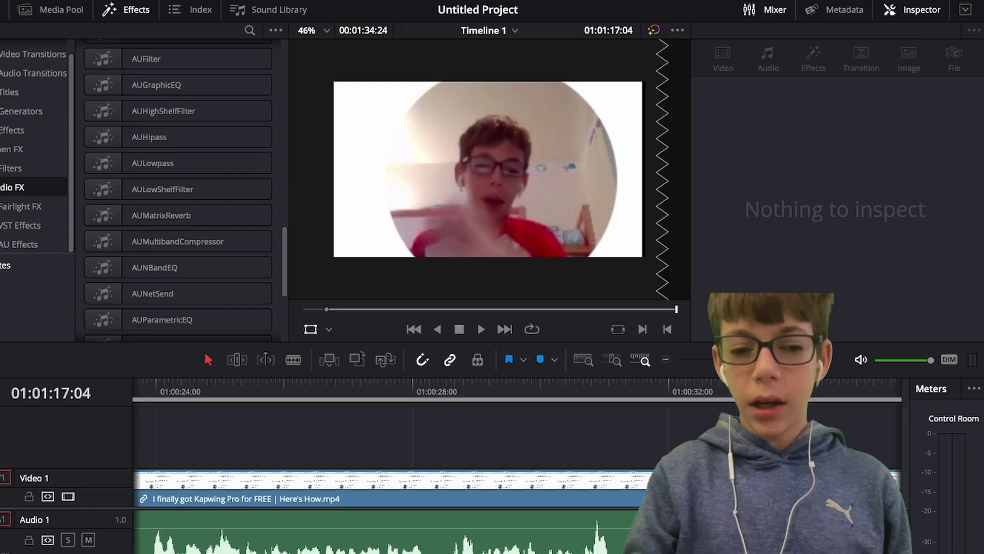
{"action": "key", "text": "super+minus"}
{"action": "key", "text": "super+minus"}
{"action": "key", "text": "super+minus"}
{"action": "key", "text": "super+minus"}
{"action": "key", "text": "super+minus"}
{"action": "key", "text": "super+minus"}
{"action": "key", "text": "super+equal"}
{"action": "key", "text": "super+equal"}
{"action": "key", "text": "super+equal"}
{"action": "scroll", "coordinate": [517, 461], "scroll_direction": "left", "scroll_amount": 5}
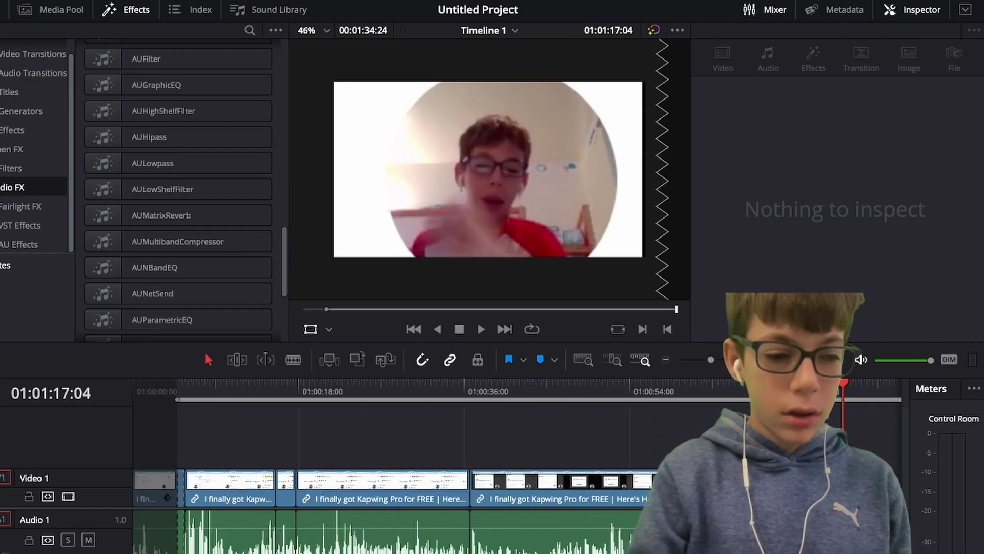
{"action": "key", "text": "Up"}
{"action": "key", "text": "Up"}
{"action": "key", "text": "Up"}
{"action": "key", "text": "Up"}
{"action": "key", "text": "Up"}
{"action": "key", "text": "Up"}
{"action": "key", "text": "space"}
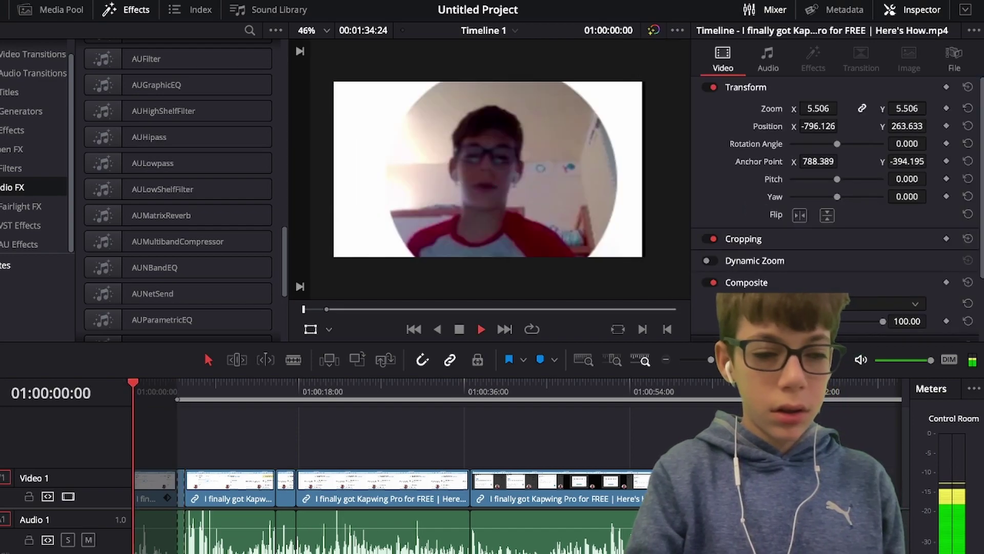
{"action": "key", "text": "space"}
Set the timeline's In point at the very beginning of the first segment
{"action": "key", "text": "Down"}
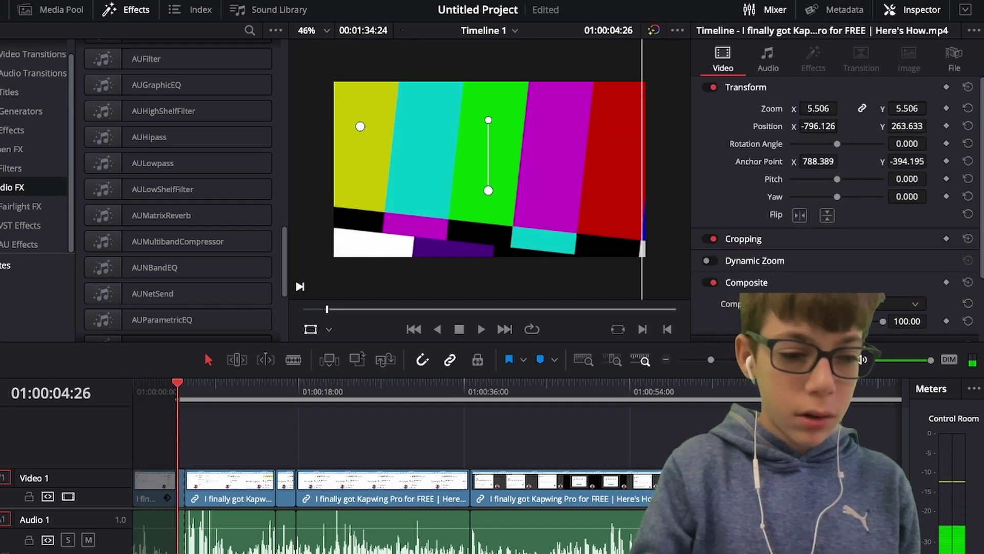
{"action": "key", "text": "Up"}
{"action": "key", "text": "i"}
Play the opening from the start of the timeline past the colour bars to 01:00:06:01
{"action": "key", "text": "space"}
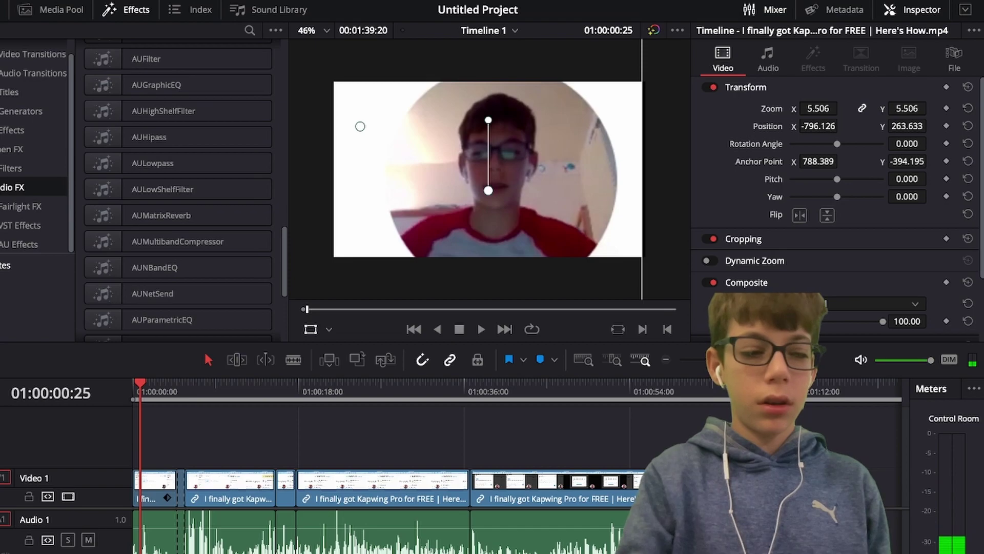
{"action": "key", "text": "Home"}
{"action": "key", "text": "space"}
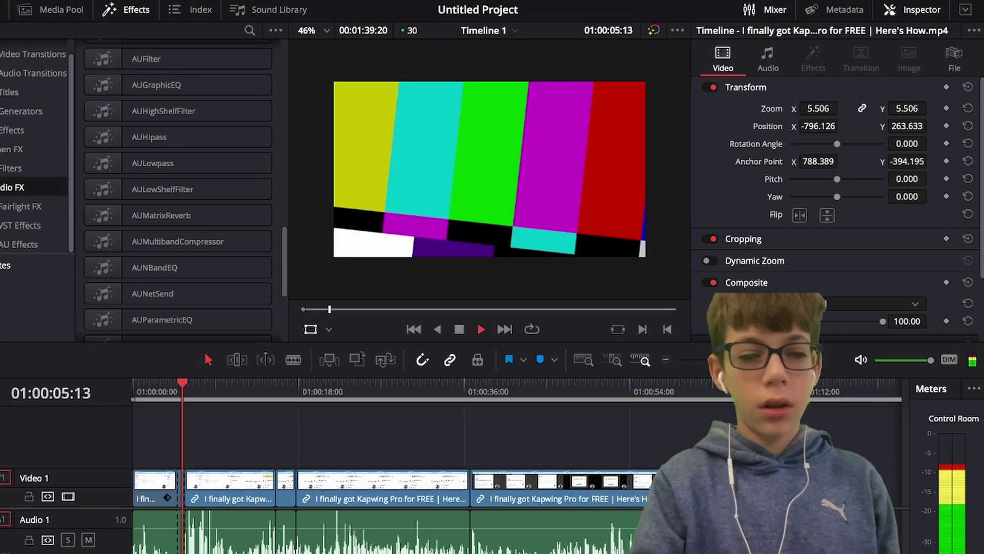
{"action": "key", "text": "space"}
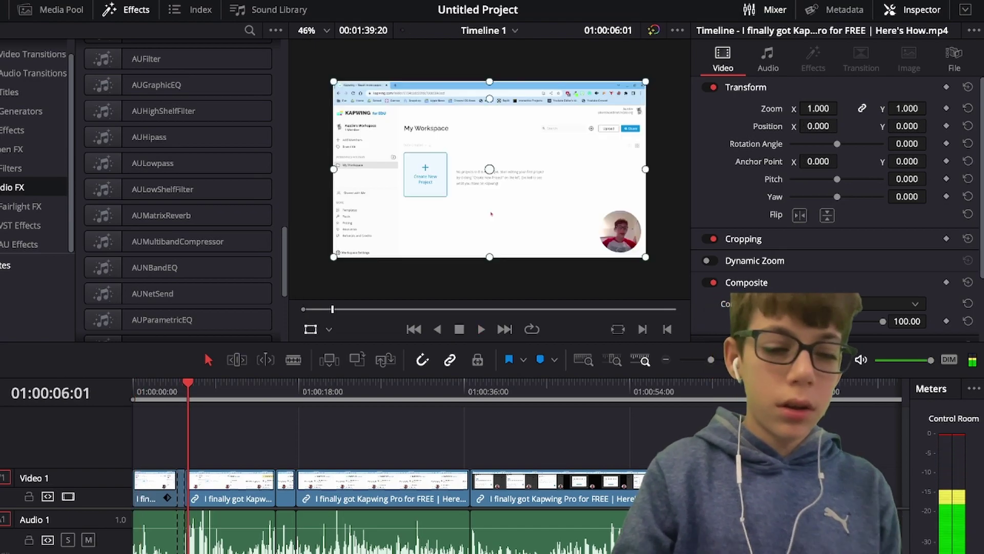
Crop 148.400 off the top of the segment after the first colour bars to hide the browser's toolbar
{"action": "left_click", "coordinate": [272, 473]}
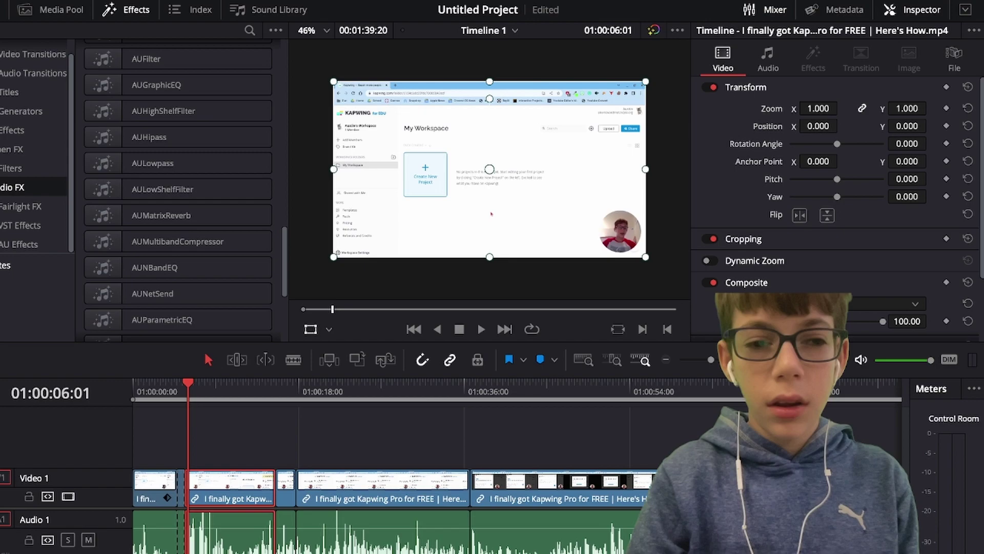
{"action": "mouse_move", "coordinate": [490, 81]}
{"action": "left_mouse_down"}
{"action": "mouse_move", "coordinate": [490, 102]}
{"action": "mouse_move", "coordinate": [489, 84]}
{"action": "left_mouse_up"}
{"action": "key", "text": "super+z"}
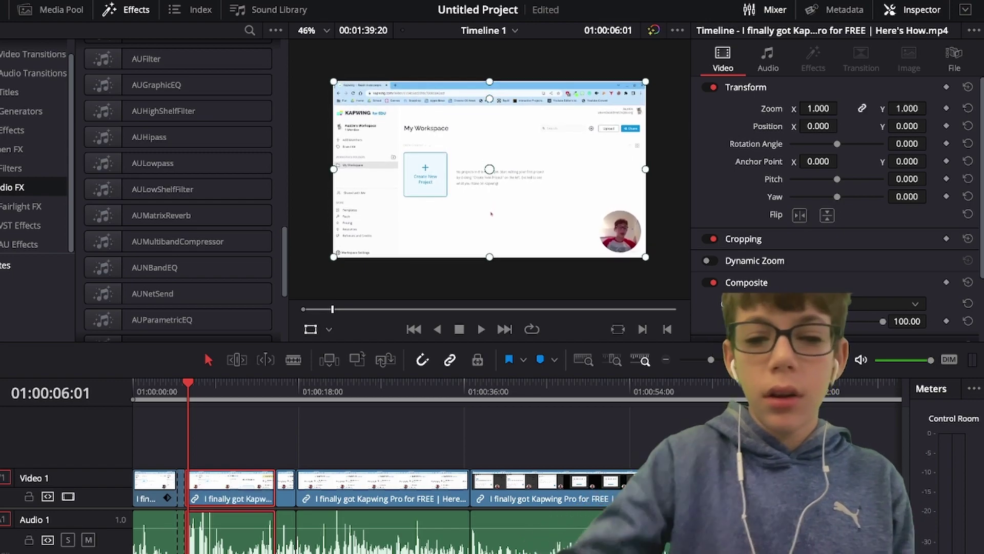
{"action": "scroll", "coordinate": [835, 184], "scroll_direction": "down", "scroll_amount": 2}
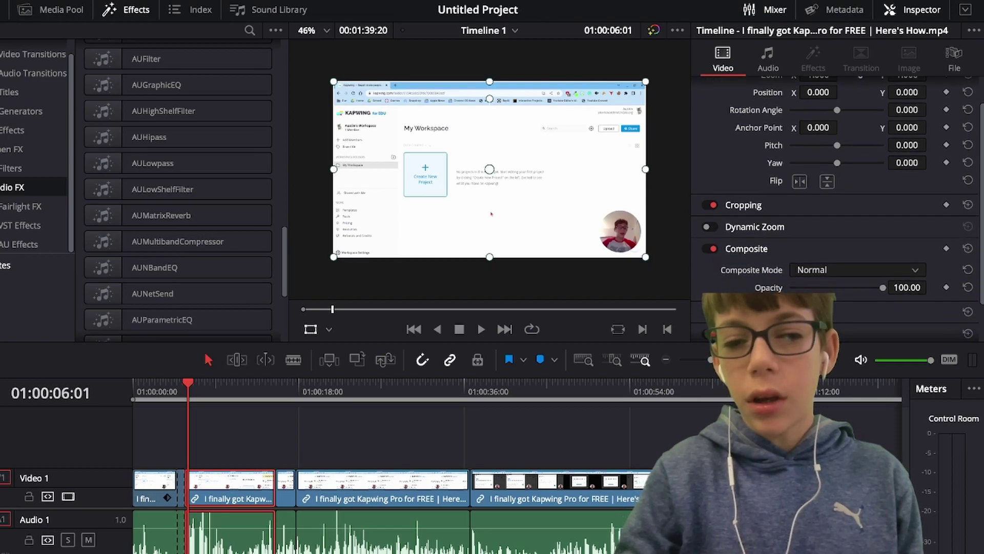
{"action": "left_click", "coordinate": [743, 205]}
{"action": "scroll", "coordinate": [836, 185], "scroll_direction": "down", "scroll_amount": 2}
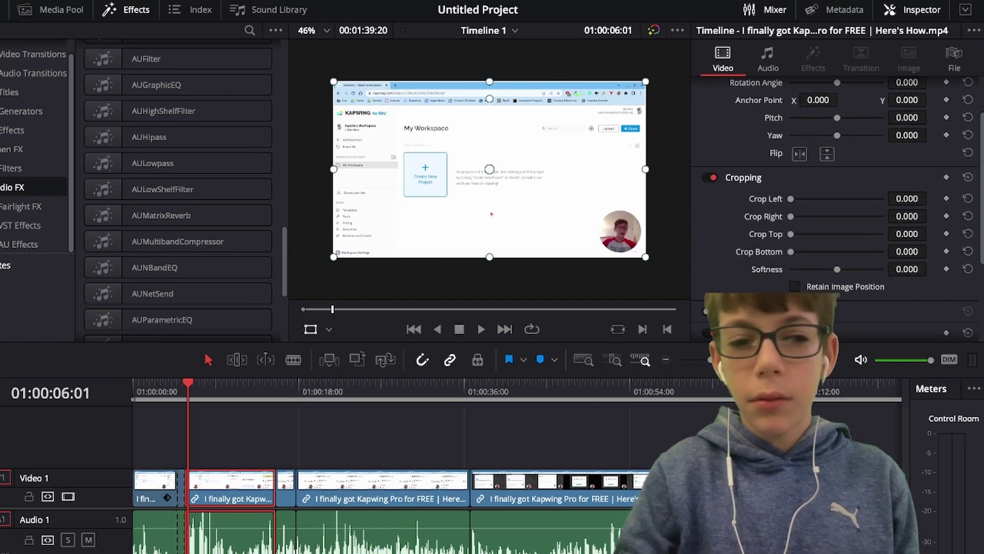
{"action": "left_click_drag", "start_coordinate": [790, 234], "coordinate": [804, 234]}
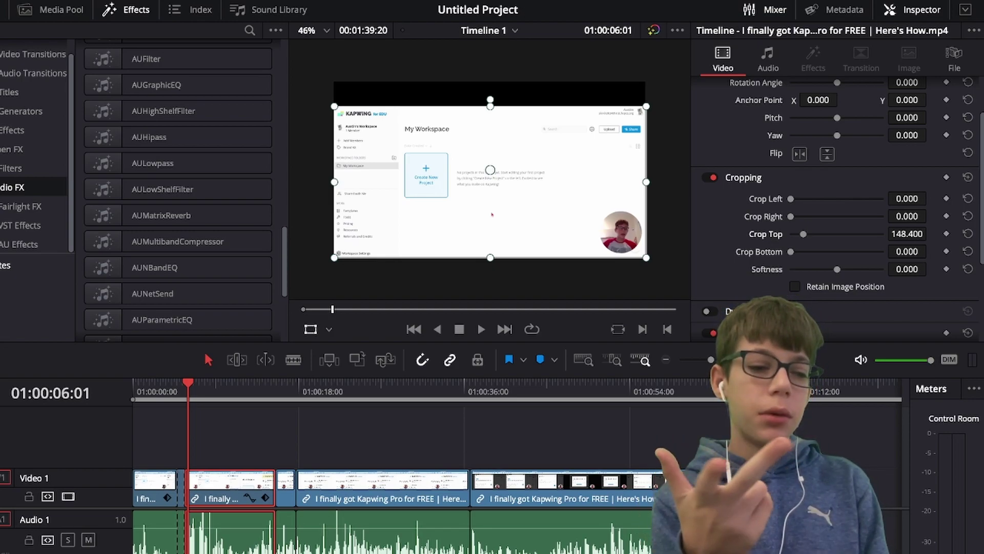
Centre the cropped segment after the first colour bars vertically by setting its position to X 0.000 and Y 88.000
{"action": "scroll", "coordinate": [34, 117], "scroll_direction": "up", "scroll_amount": 2}
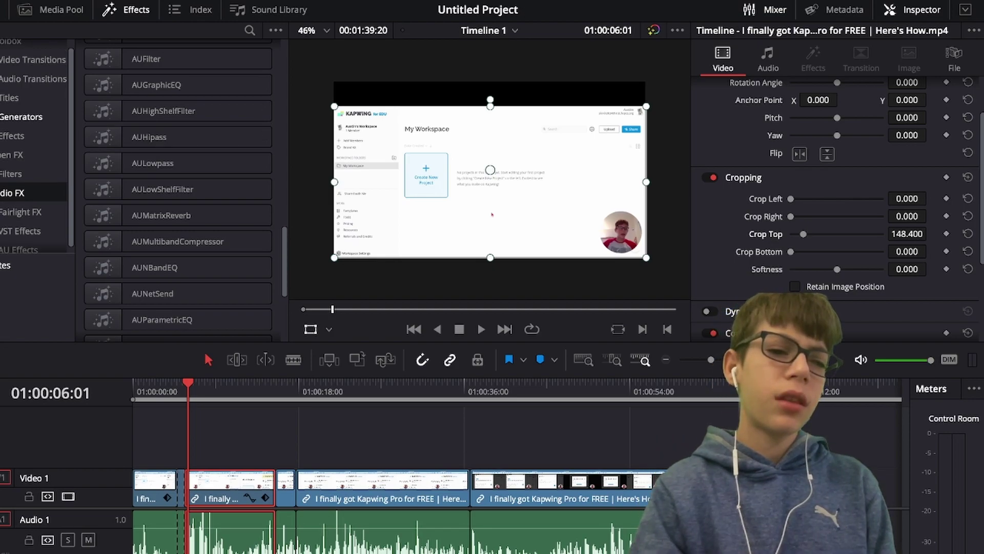
{"action": "left_click", "coordinate": [11, 49]}
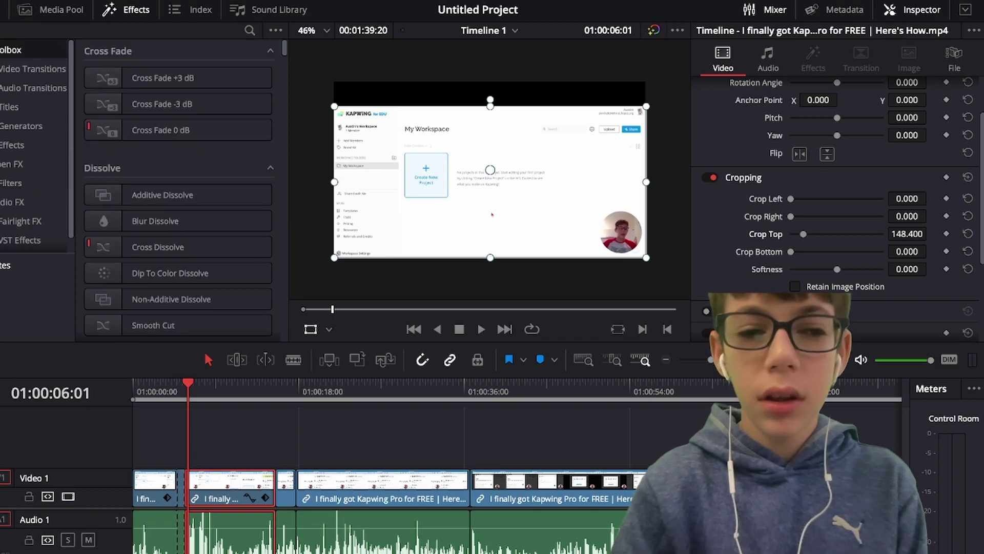
{"action": "scroll", "coordinate": [827, 215], "scroll_direction": "up", "scroll_amount": 2}
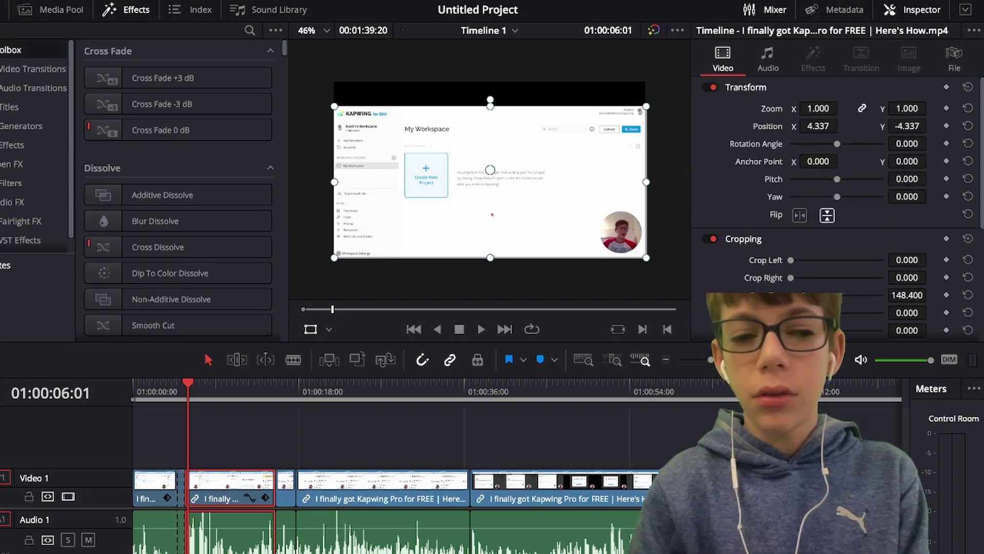
{"action": "mouse_move", "coordinate": [490, 169]}
{"action": "left_mouse_down"}
{"action": "mouse_move", "coordinate": [488, 156]}
{"action": "mouse_move", "coordinate": [501, 158]}
{"action": "left_mouse_up"}
{"action": "left_click_drag", "start_coordinate": [480, 84], "coordinate": [468, 81]}
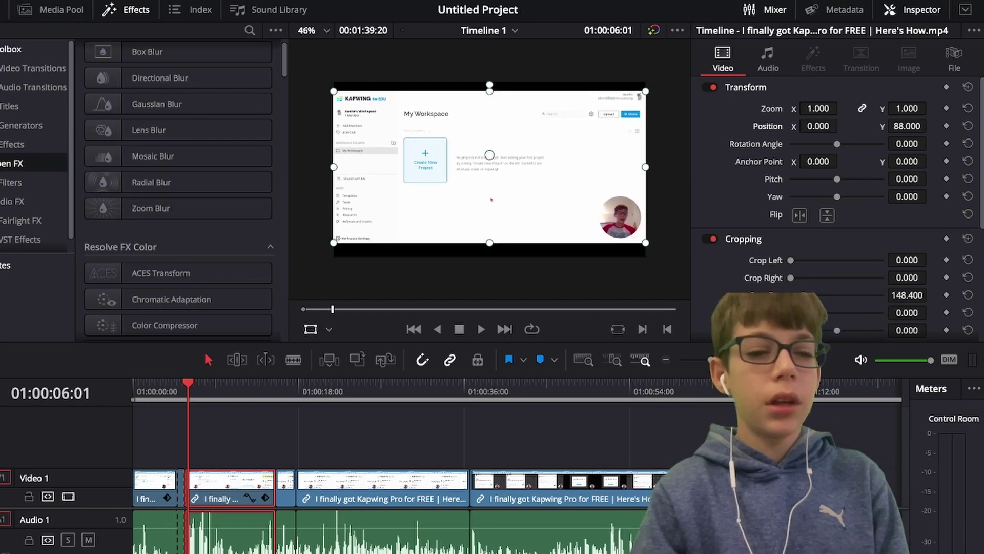
Select all the video clips and move them up to a new Video 2 track, leaving Video 1 empty
{"action": "left_click", "coordinate": [11, 49]}
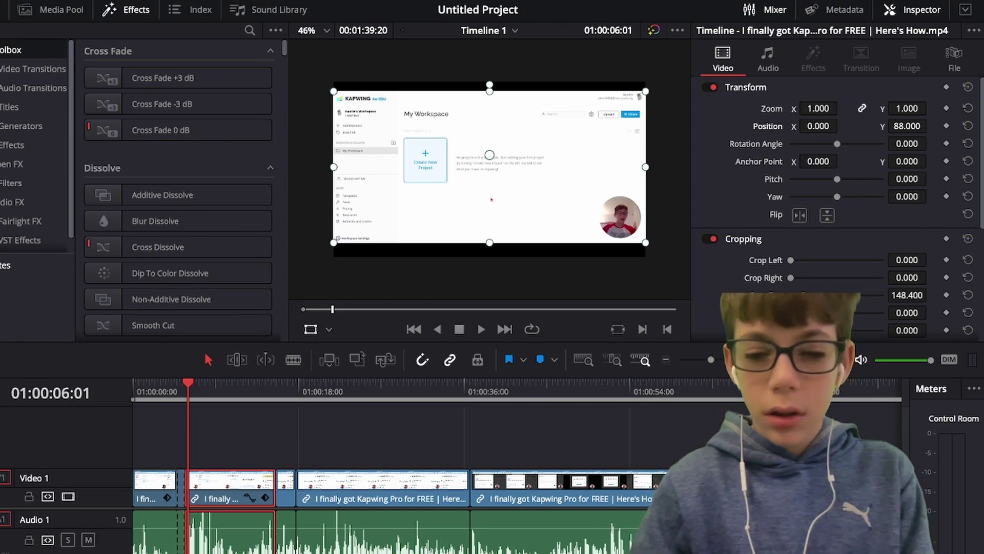
{"action": "key", "text": "ctrl+shift+a"}
{"action": "key", "text": "ctrl+a"}
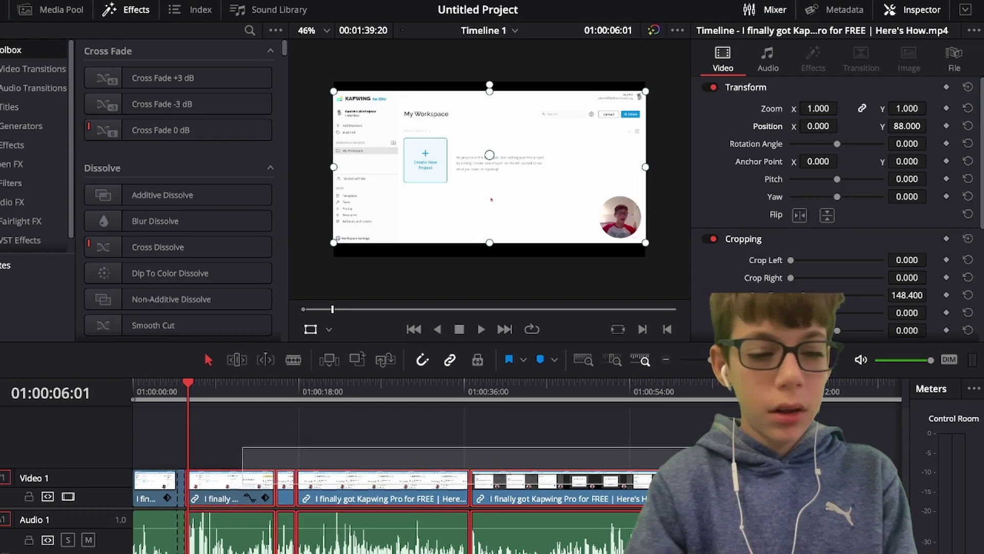
{"action": "left_click_drag", "start_coordinate": [255, 487], "coordinate": [252, 452]}
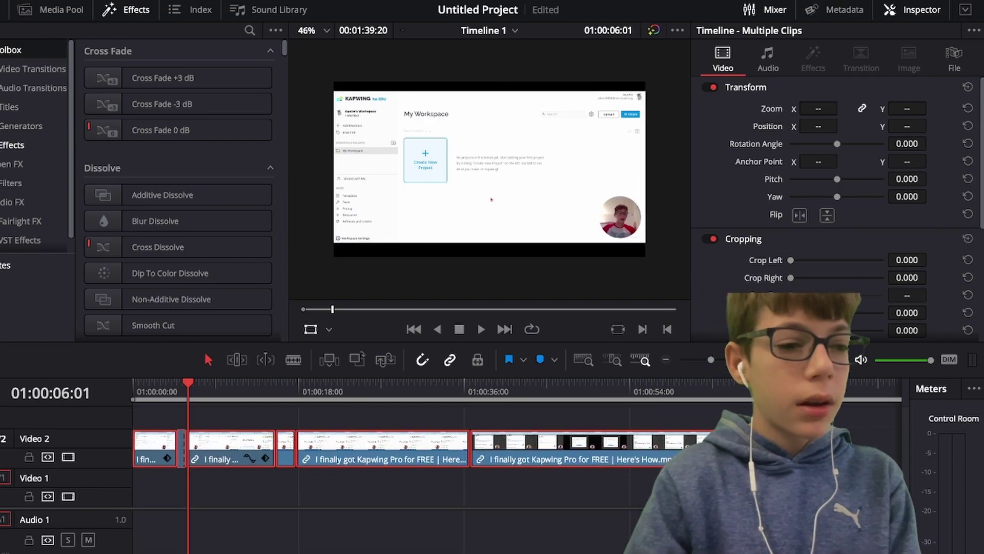
Place a Noise Gradient generator on Video 1 beneath the whole edit as a background and play it back
{"action": "left_click", "coordinate": [21, 126]}
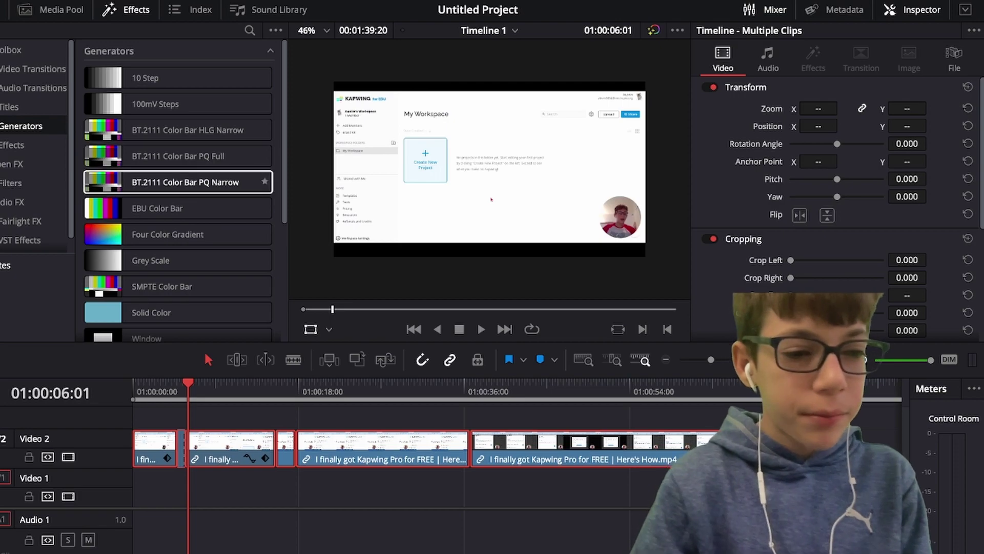
{"action": "scroll", "coordinate": [179, 182], "scroll_direction": "down", "scroll_amount": 5}
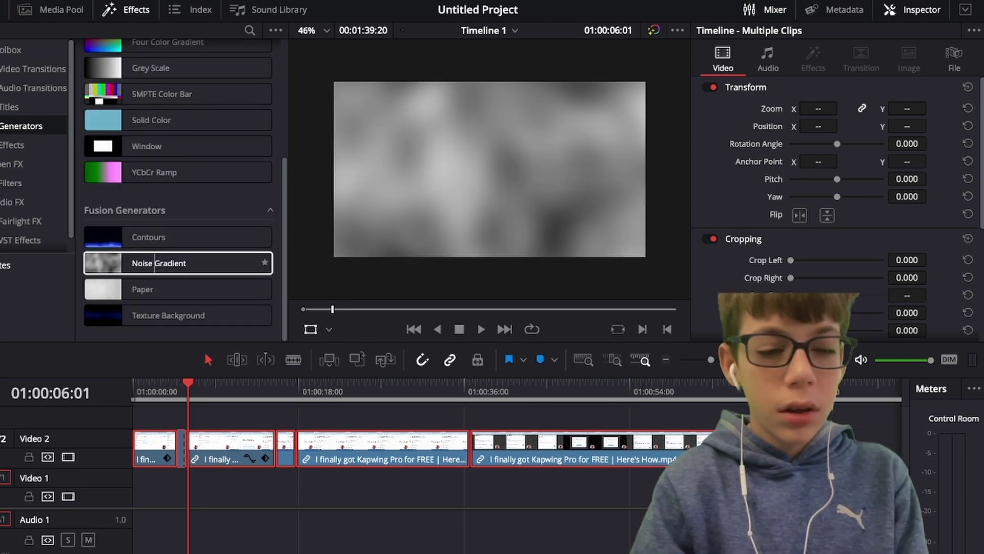
{"action": "left_click_drag", "start_coordinate": [159, 263], "coordinate": [118, 462]}
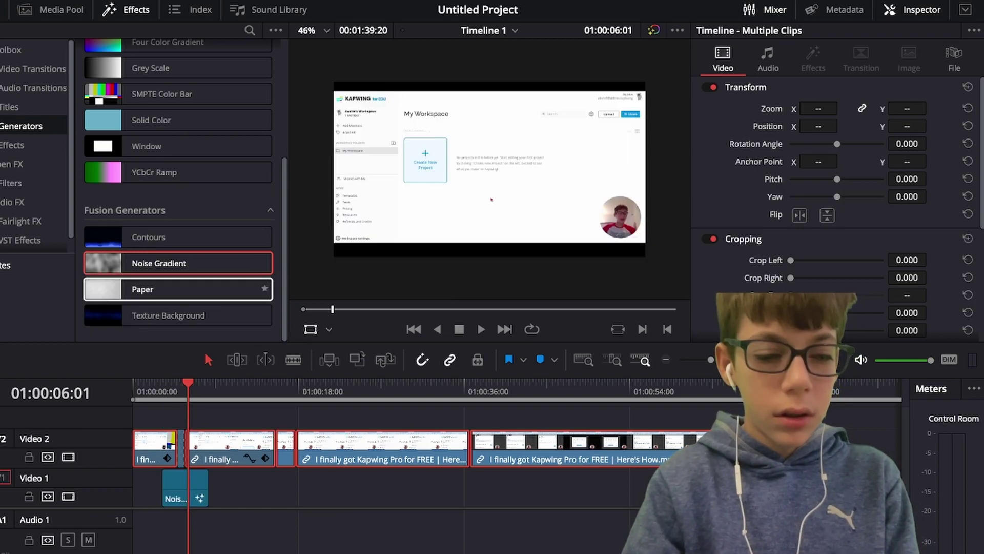
{"action": "left_click_drag", "start_coordinate": [185, 487], "coordinate": [841, 490]}
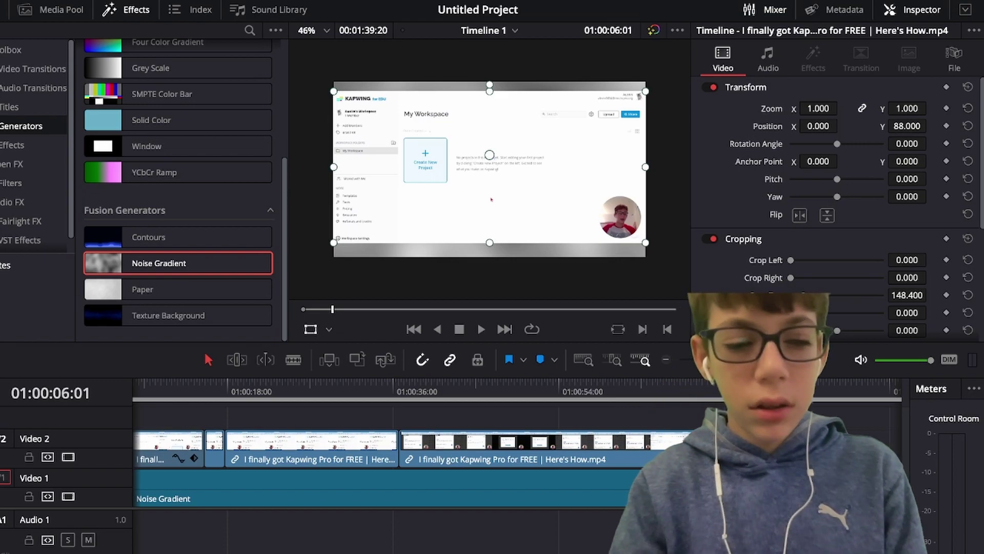
{"action": "key", "text": "space"}
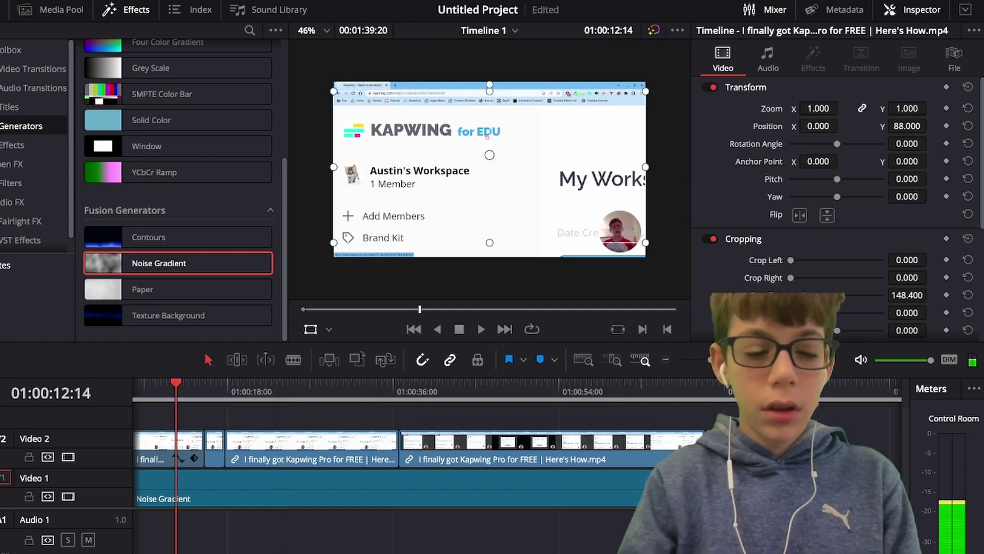
{"action": "scroll", "coordinate": [390, 446], "scroll_direction": "left", "scroll_amount": 2}
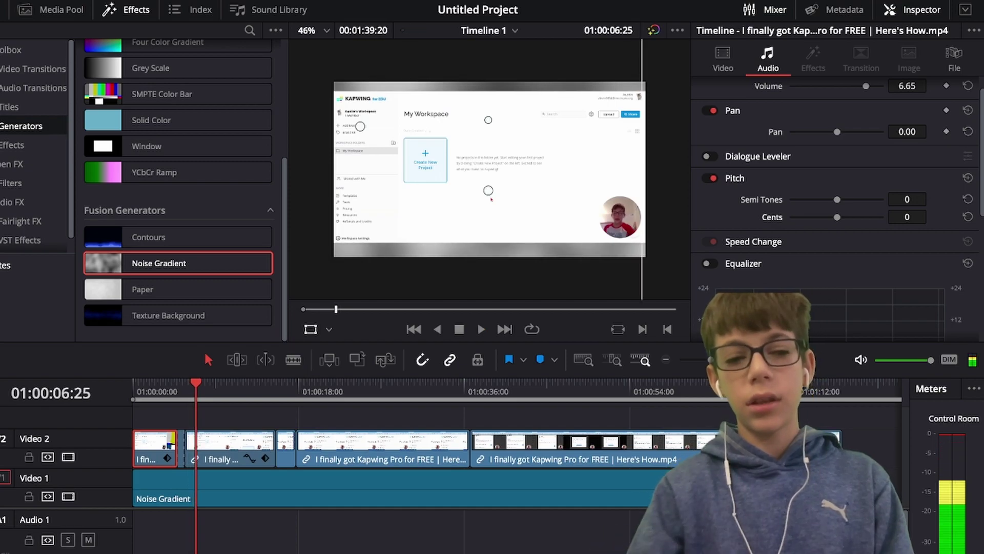
Try a red tint on the Noise Gradient's dark colour and return its Red value to 0.0
{"action": "left_click", "coordinate": [394, 487]}
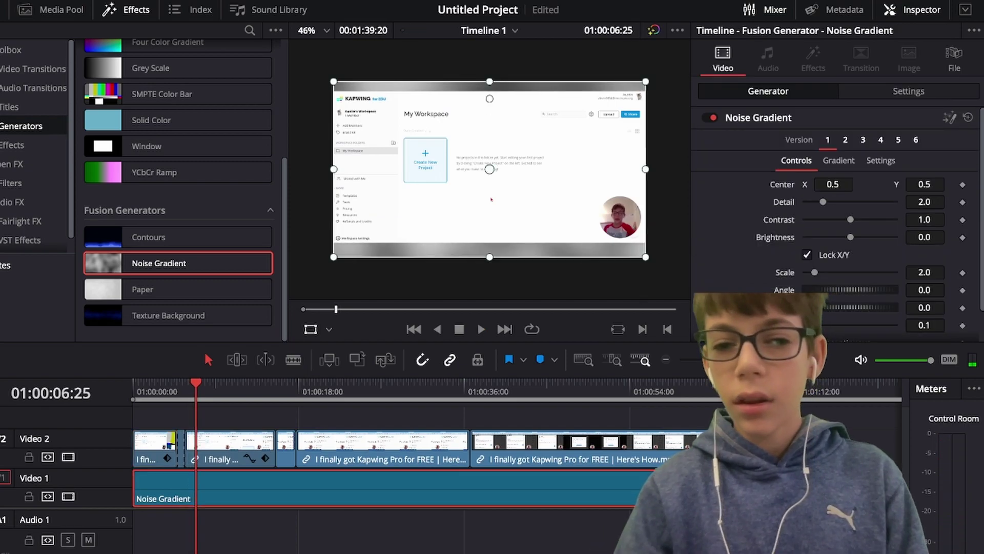
{"action": "scroll", "coordinate": [835, 220], "scroll_direction": "down", "scroll_amount": 2}
{"action": "scroll", "coordinate": [836, 221], "scroll_direction": "up", "scroll_amount": 2}
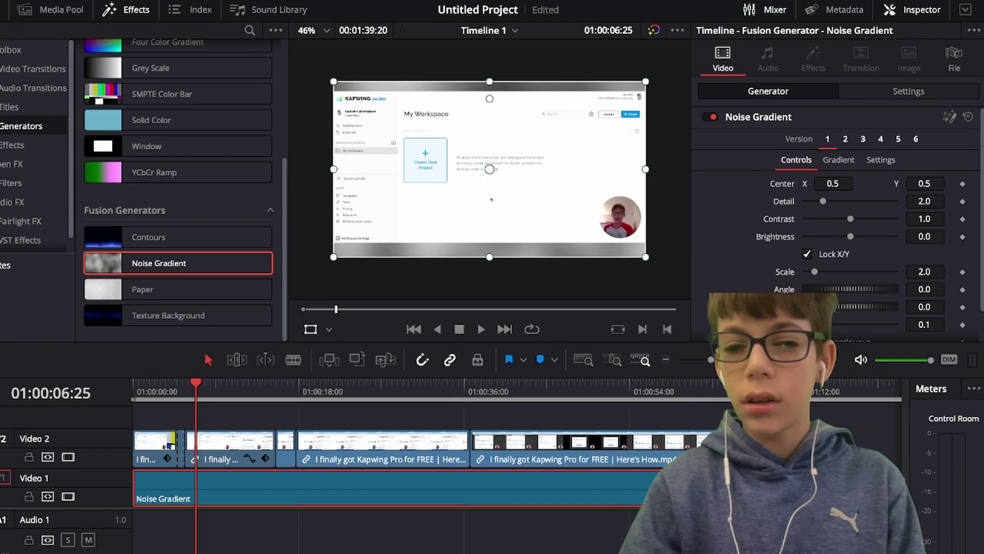
{"action": "left_click", "coordinate": [838, 161]}
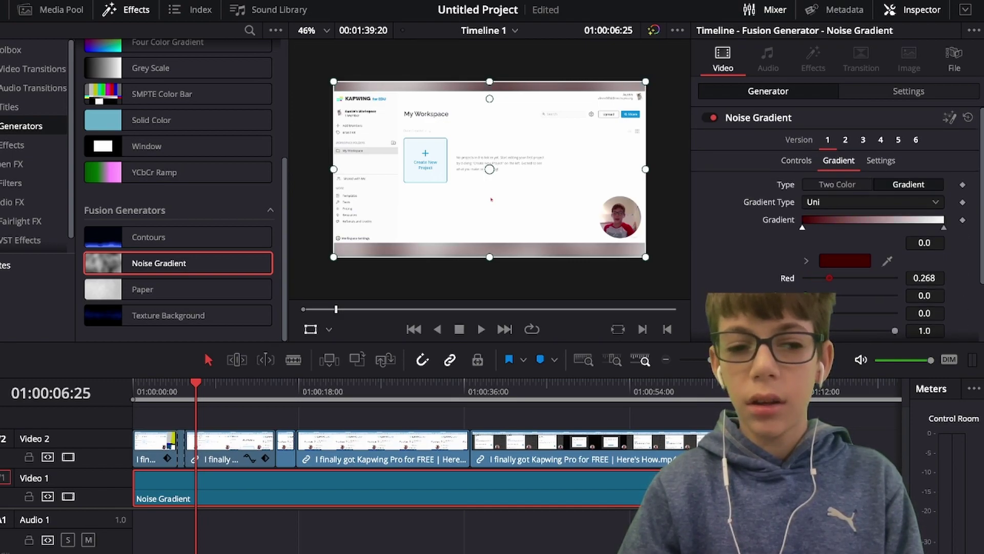
{"action": "mouse_move", "coordinate": [830, 278]}
{"action": "left_mouse_down"}
{"action": "mouse_move", "coordinate": [895, 278]}
{"action": "mouse_move", "coordinate": [805, 278]}
{"action": "left_mouse_up"}
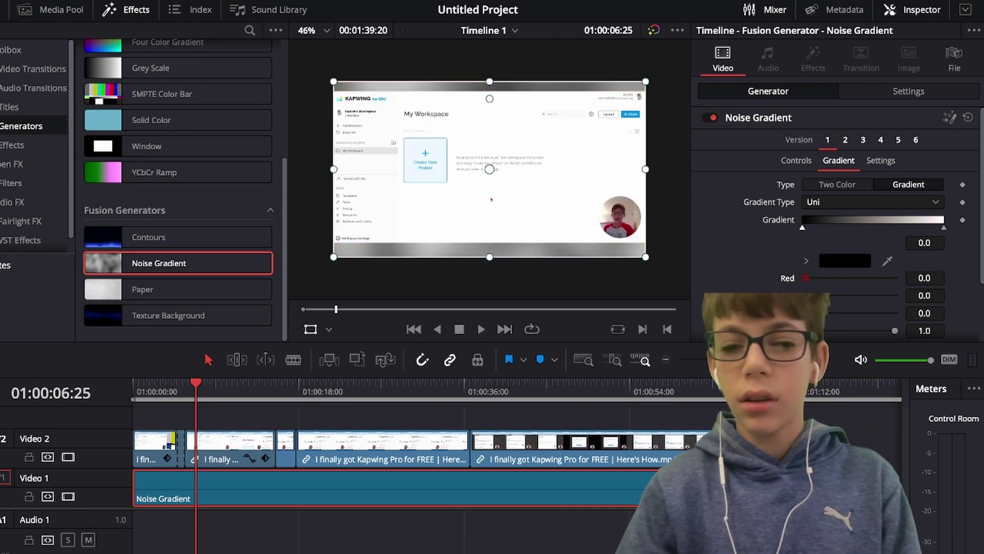
{"action": "mouse_move", "coordinate": [802, 227]}
{"action": "left_mouse_down"}
{"action": "mouse_move", "coordinate": [875, 227]}
{"action": "mouse_move", "coordinate": [802, 227]}
{"action": "left_mouse_up"}
Paste the Y 88.000 position and 148.400 top crop onto the middle screen-recording segments and return to the timeline's start
{"action": "key", "text": "space"}
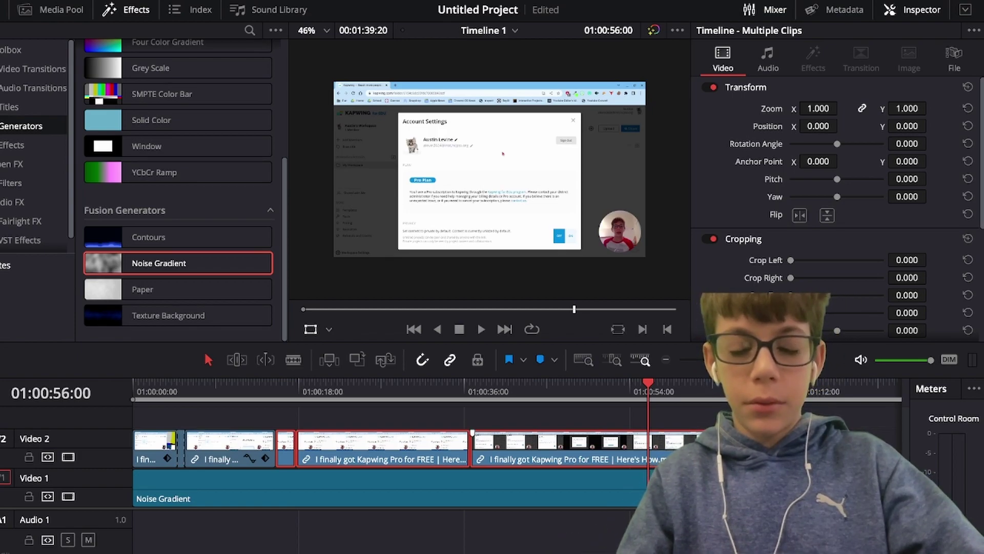
{"action": "key", "text": "ctrl+shift+a"}
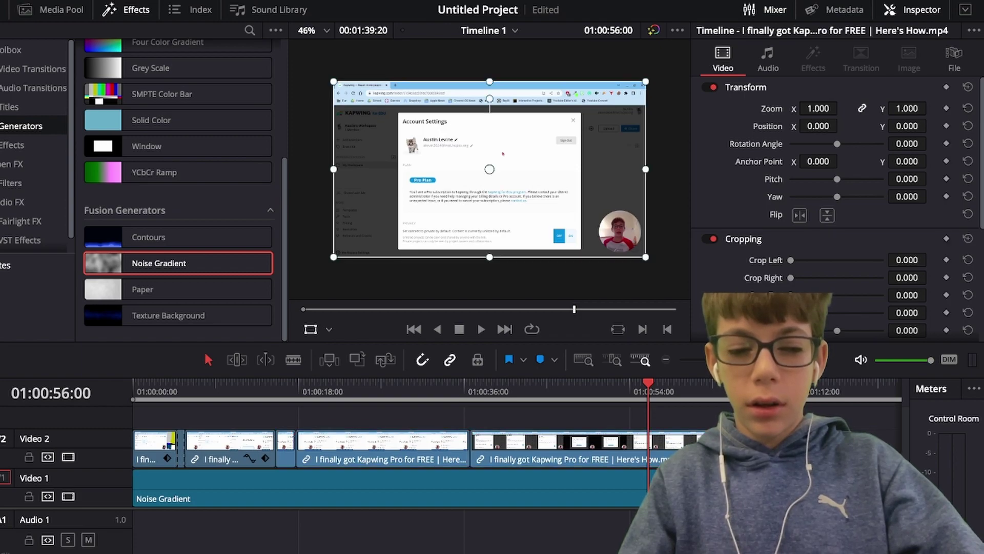
{"action": "left_click_drag", "start_coordinate": [212, 420], "coordinate": [472, 434]}
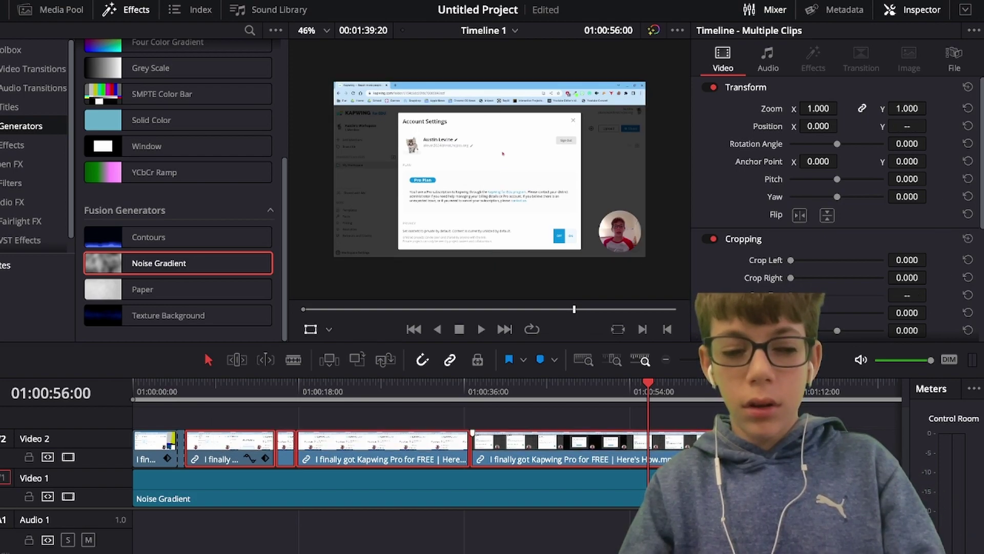
{"action": "key", "text": "alt+v"}
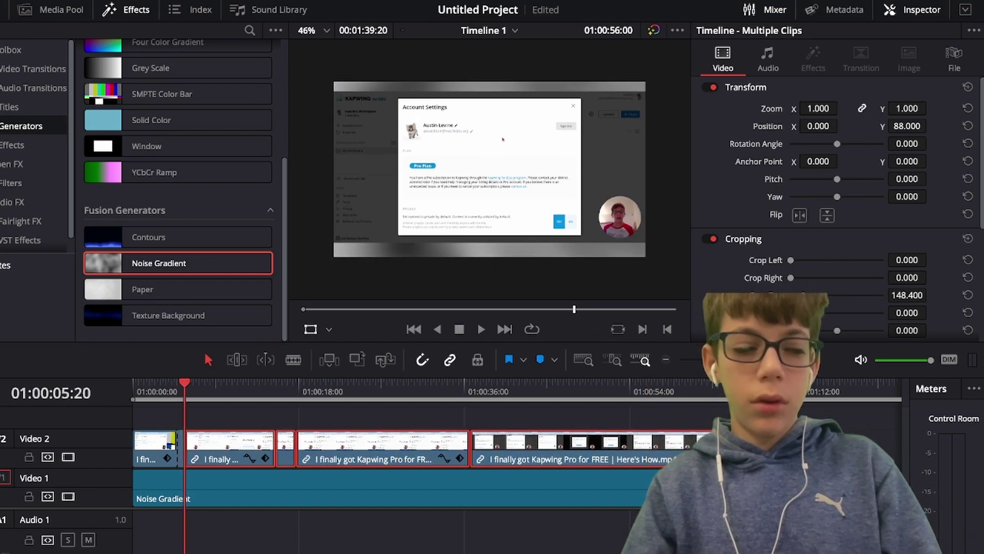
{"action": "key", "text": "space"}
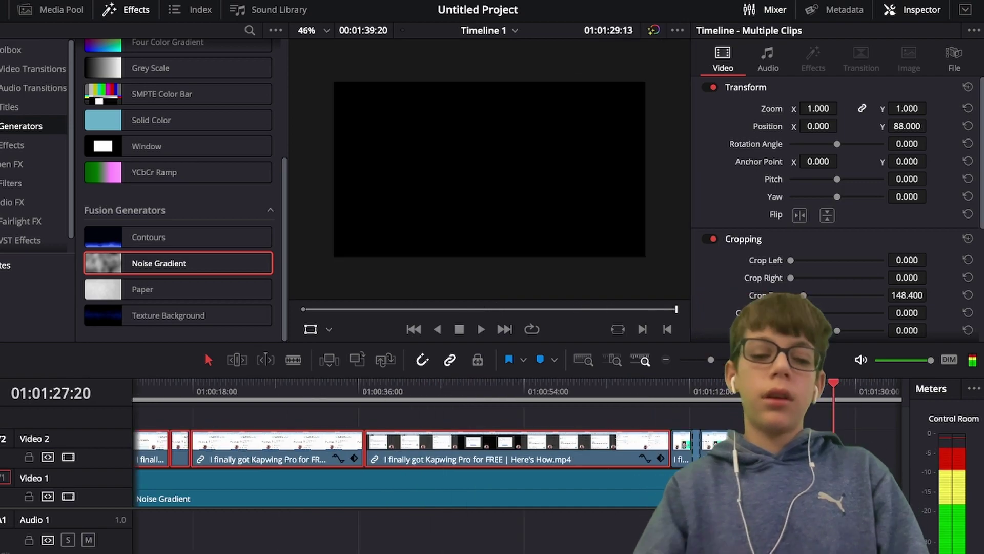
{"action": "left_click_drag", "start_coordinate": [834, 382], "coordinate": [133, 382]}
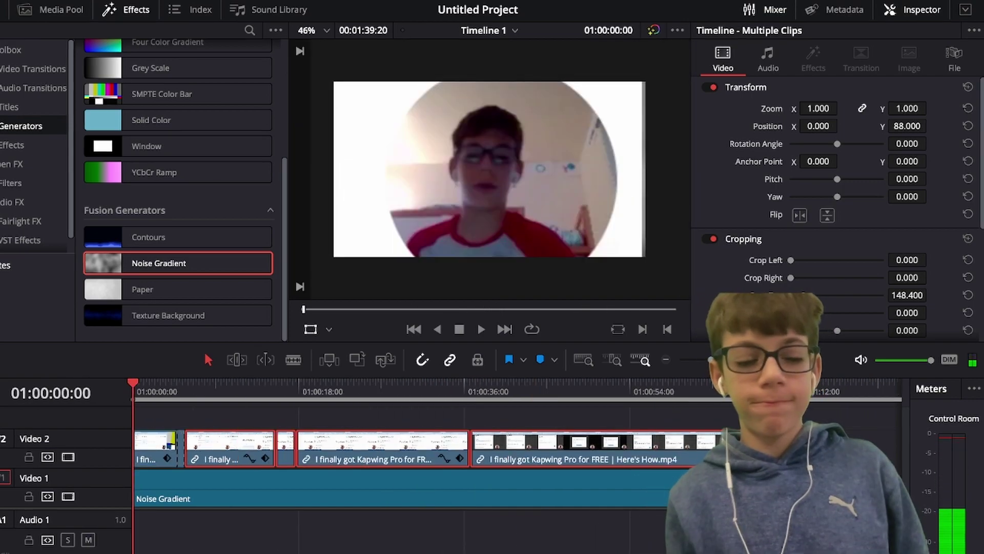